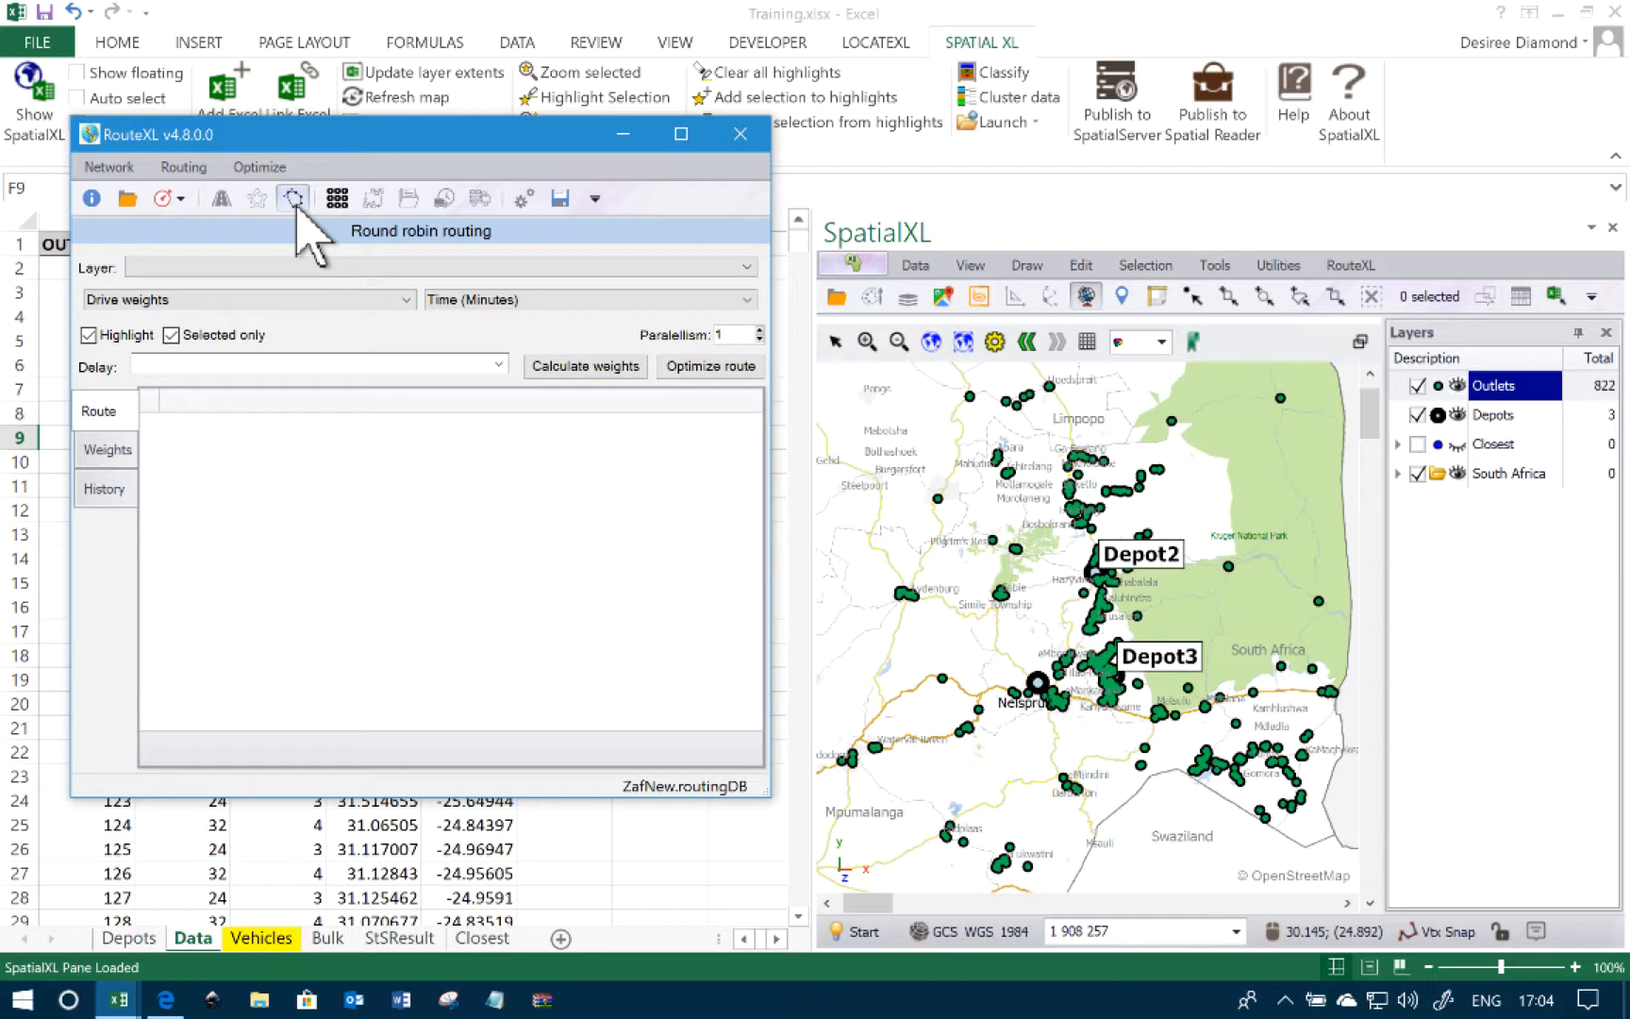
# Step: Choose Outlets as the round robin routing layer and use drive weights
pyautogui.click(241, 268)
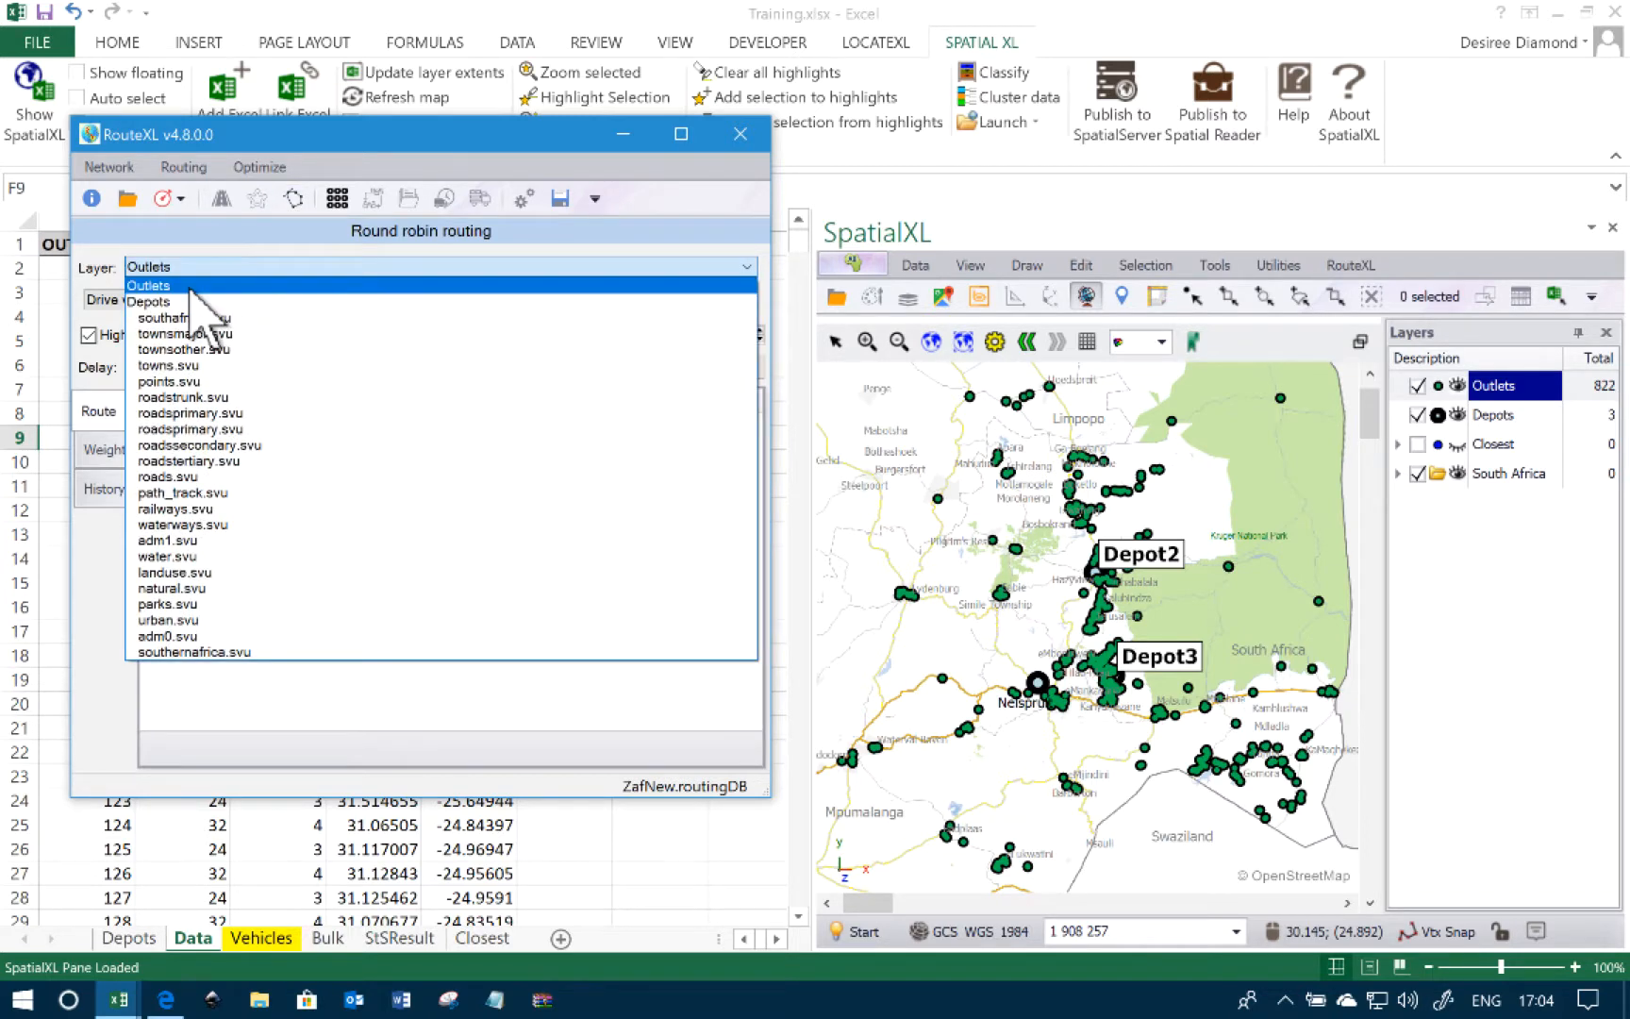
pyautogui.click(191, 285)
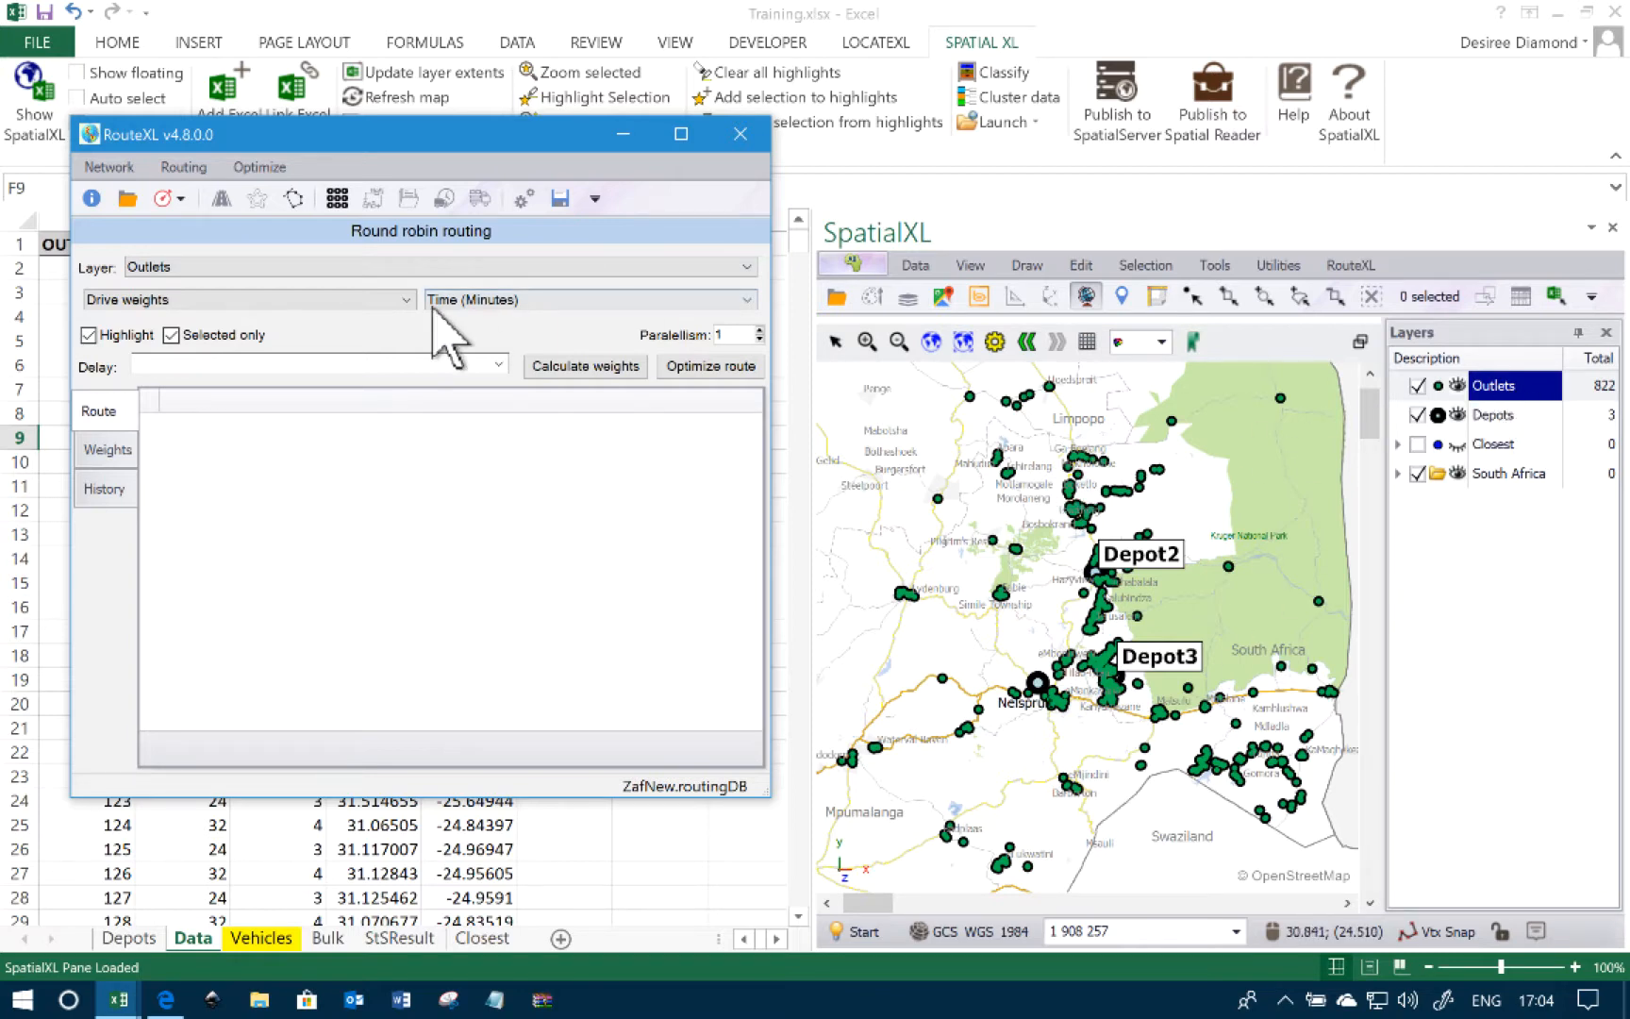
pyautogui.click(298, 297)
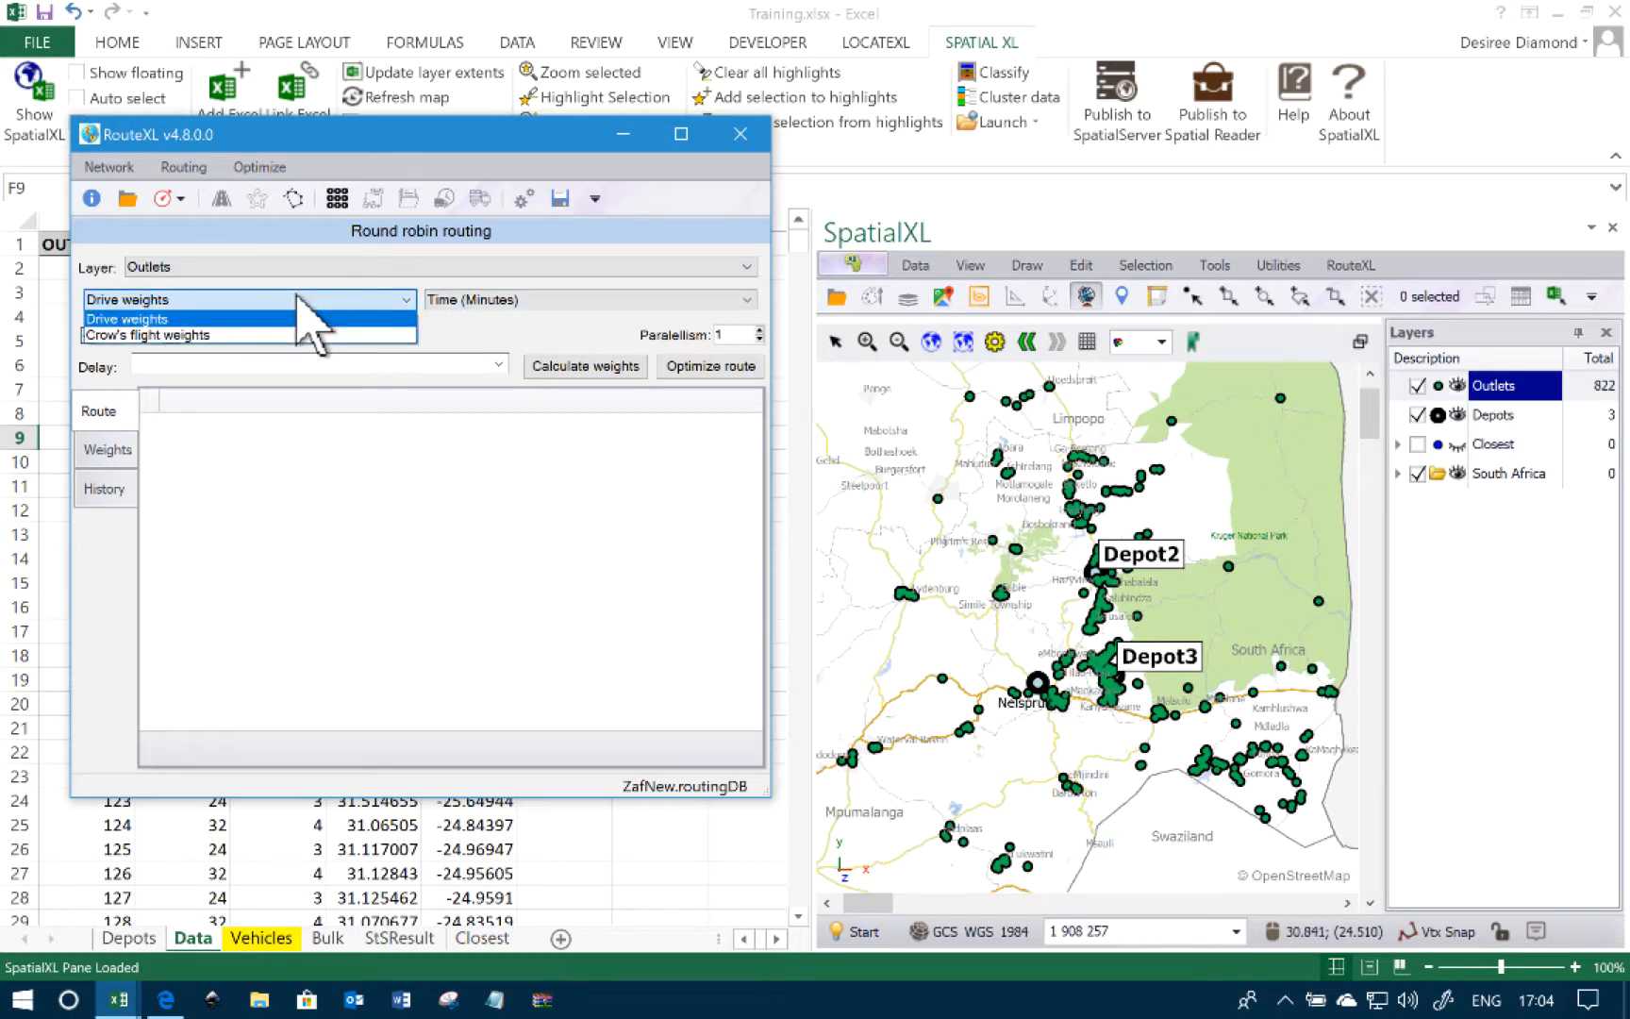
pyautogui.click(291, 319)
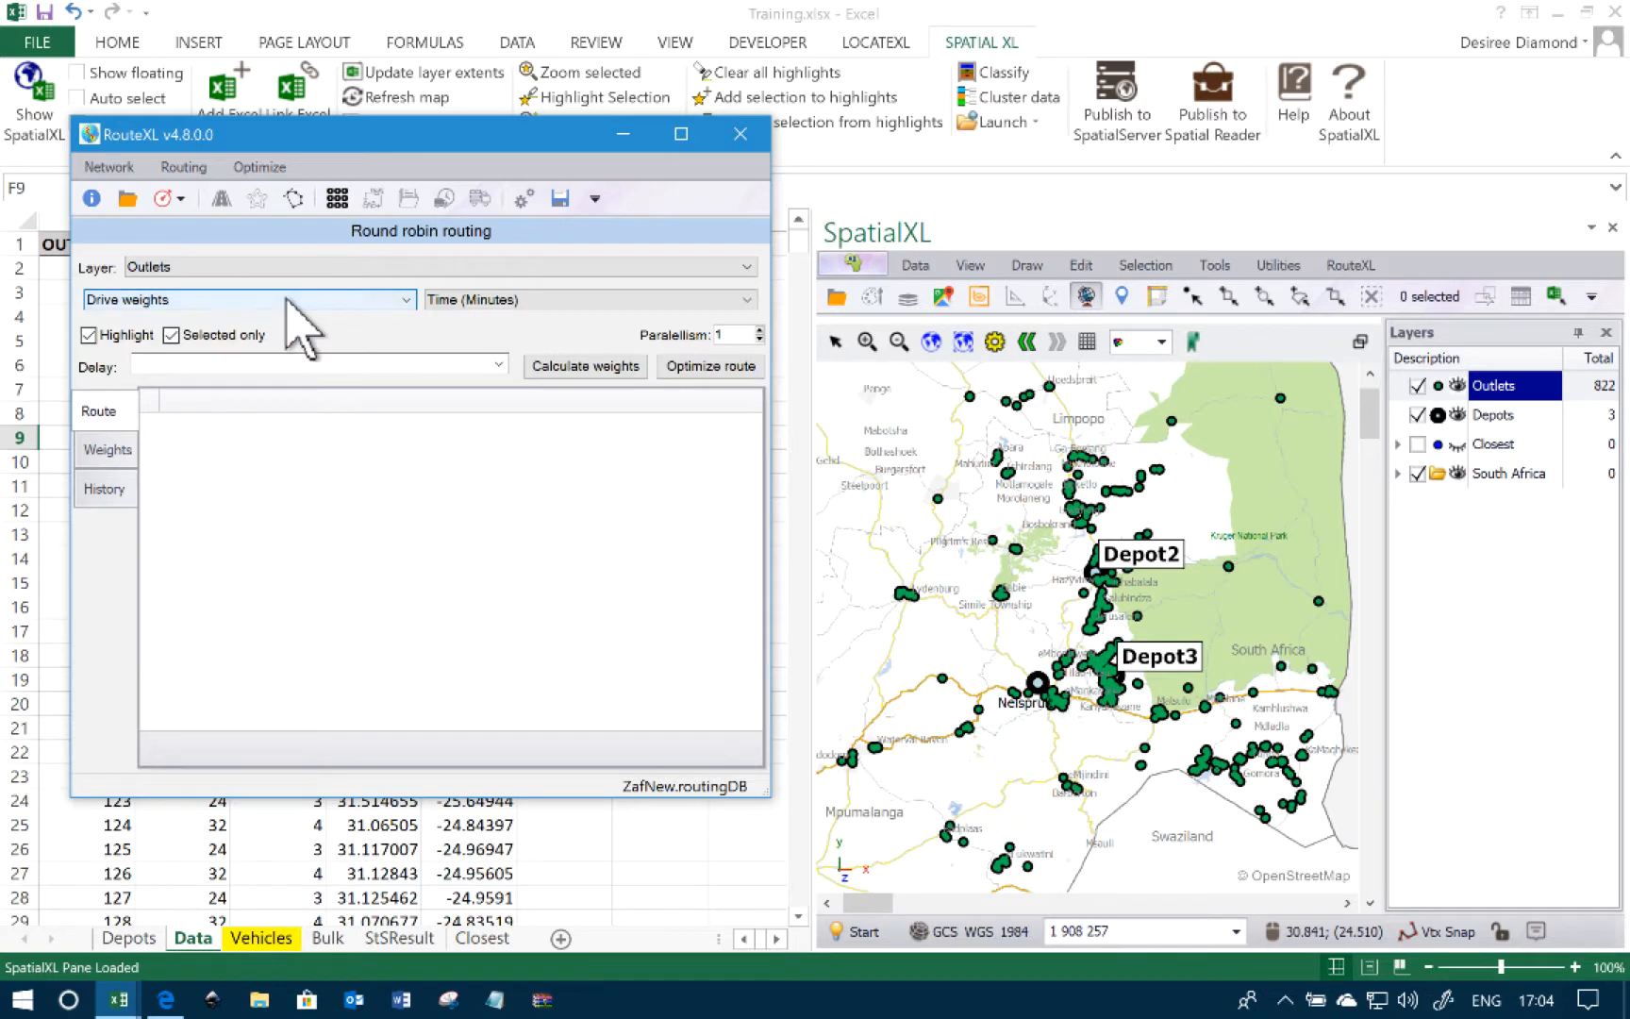
pyautogui.click(179, 300)
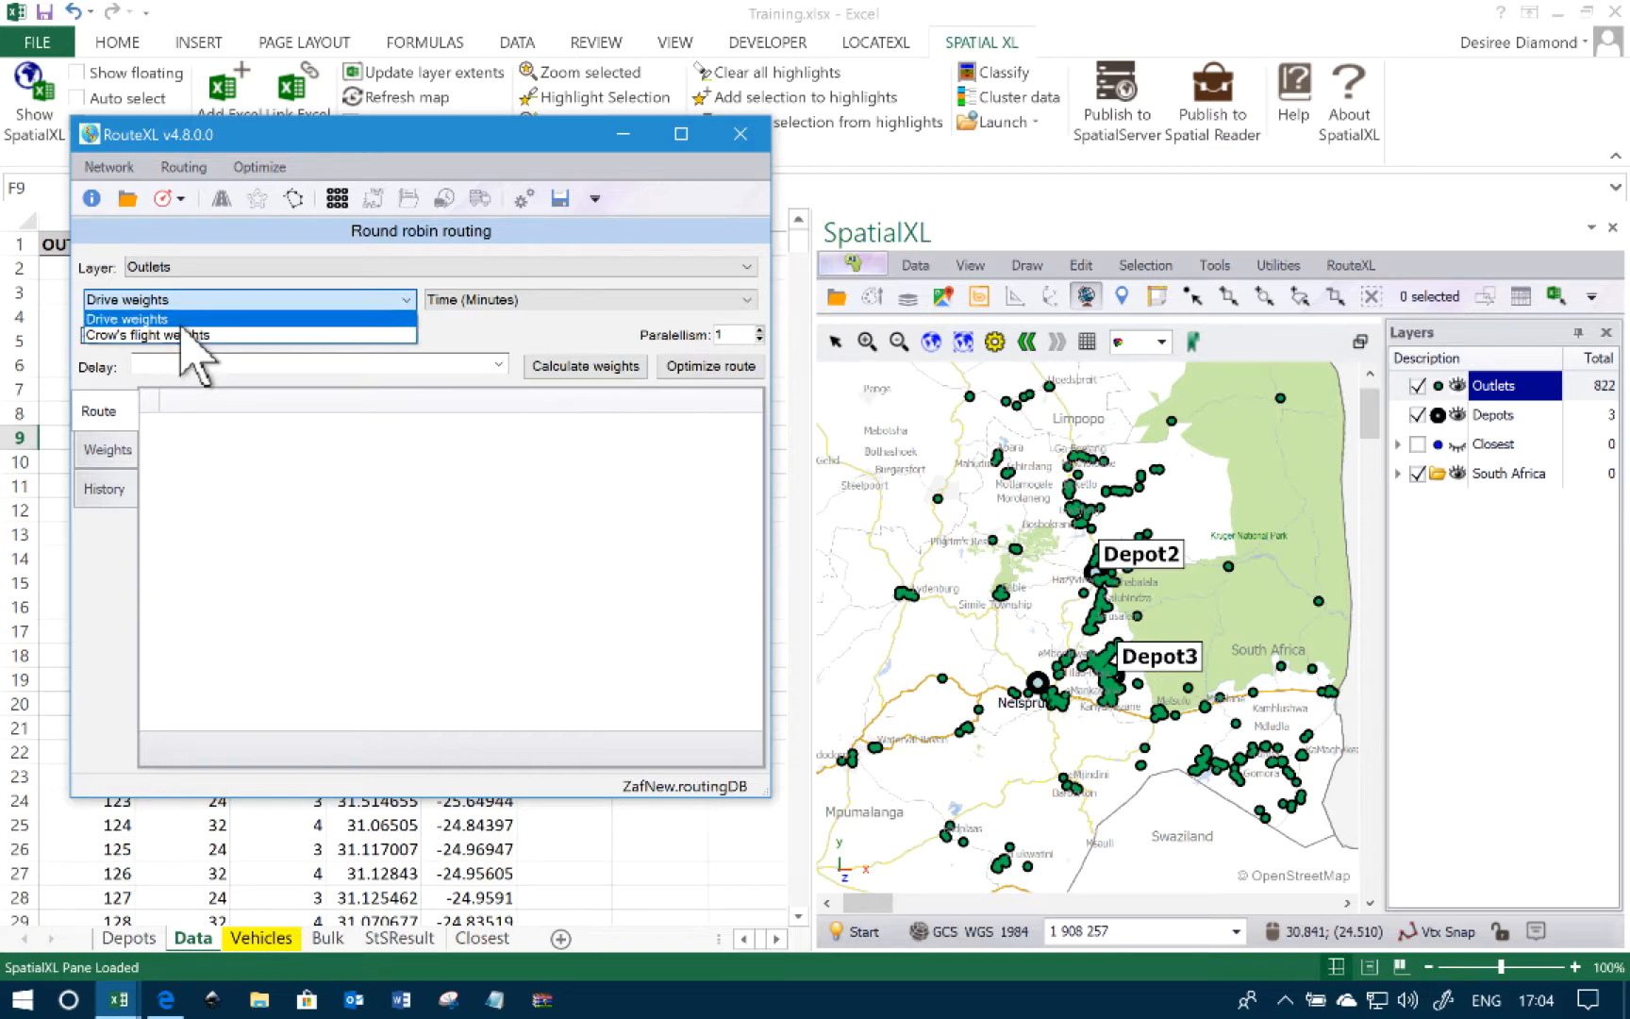
pyautogui.click(182, 322)
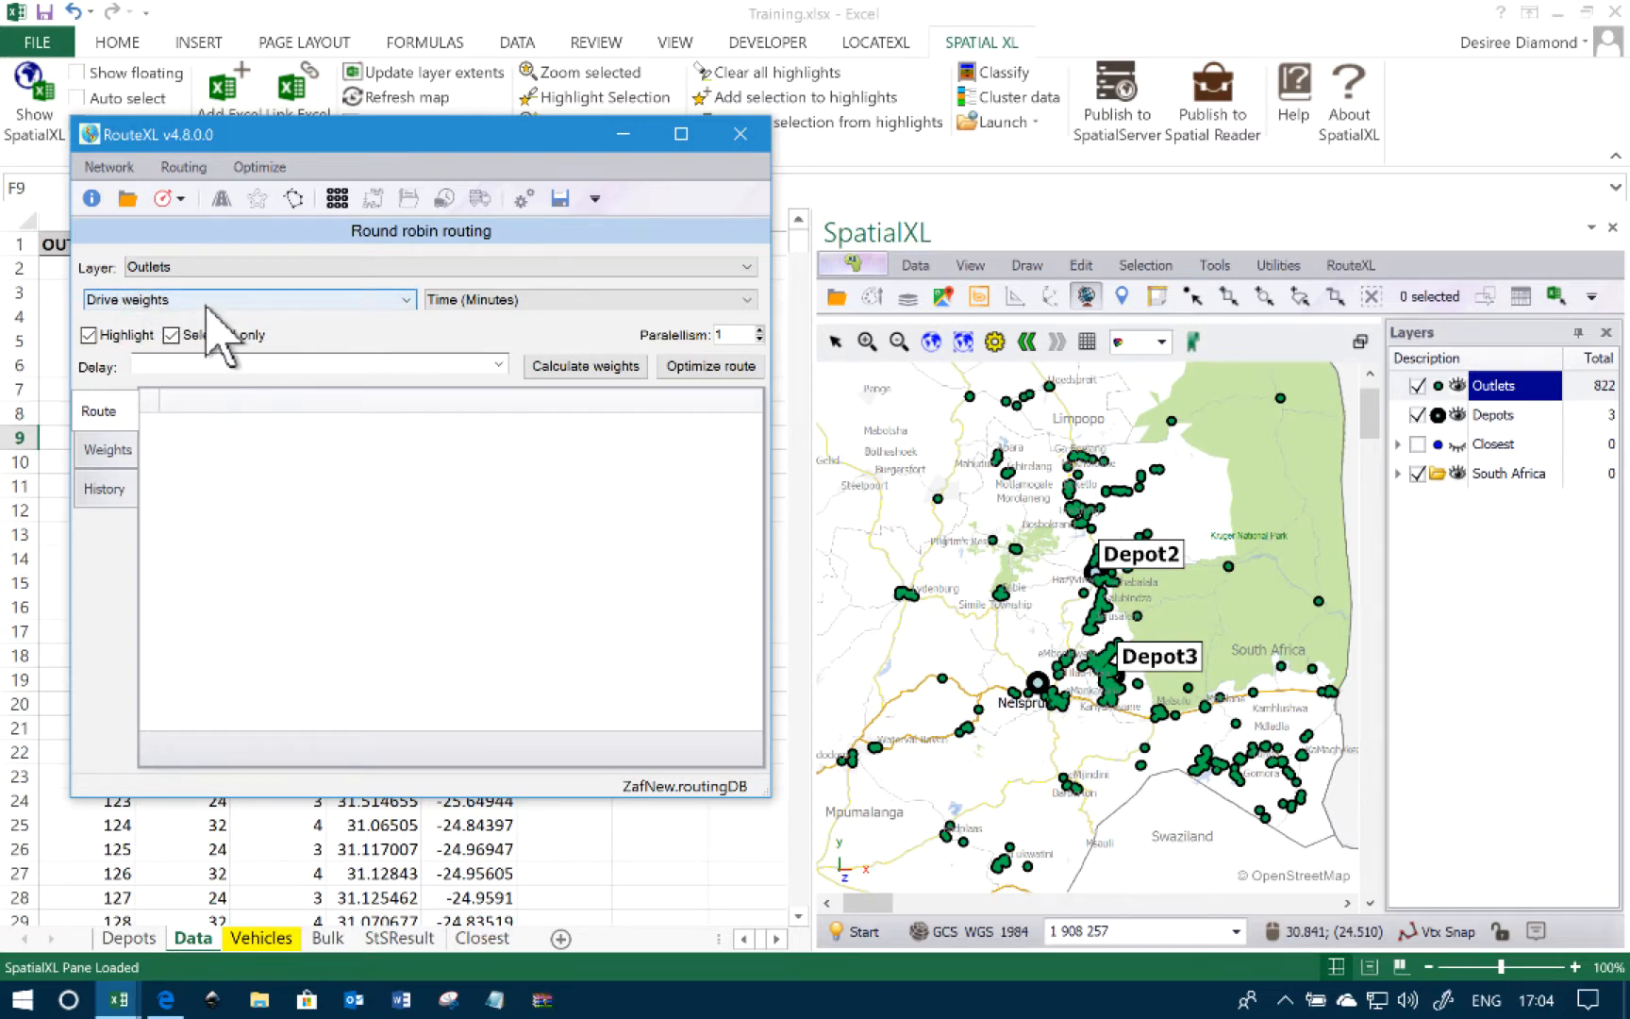
pyautogui.click(204, 305)
pyautogui.click(194, 335)
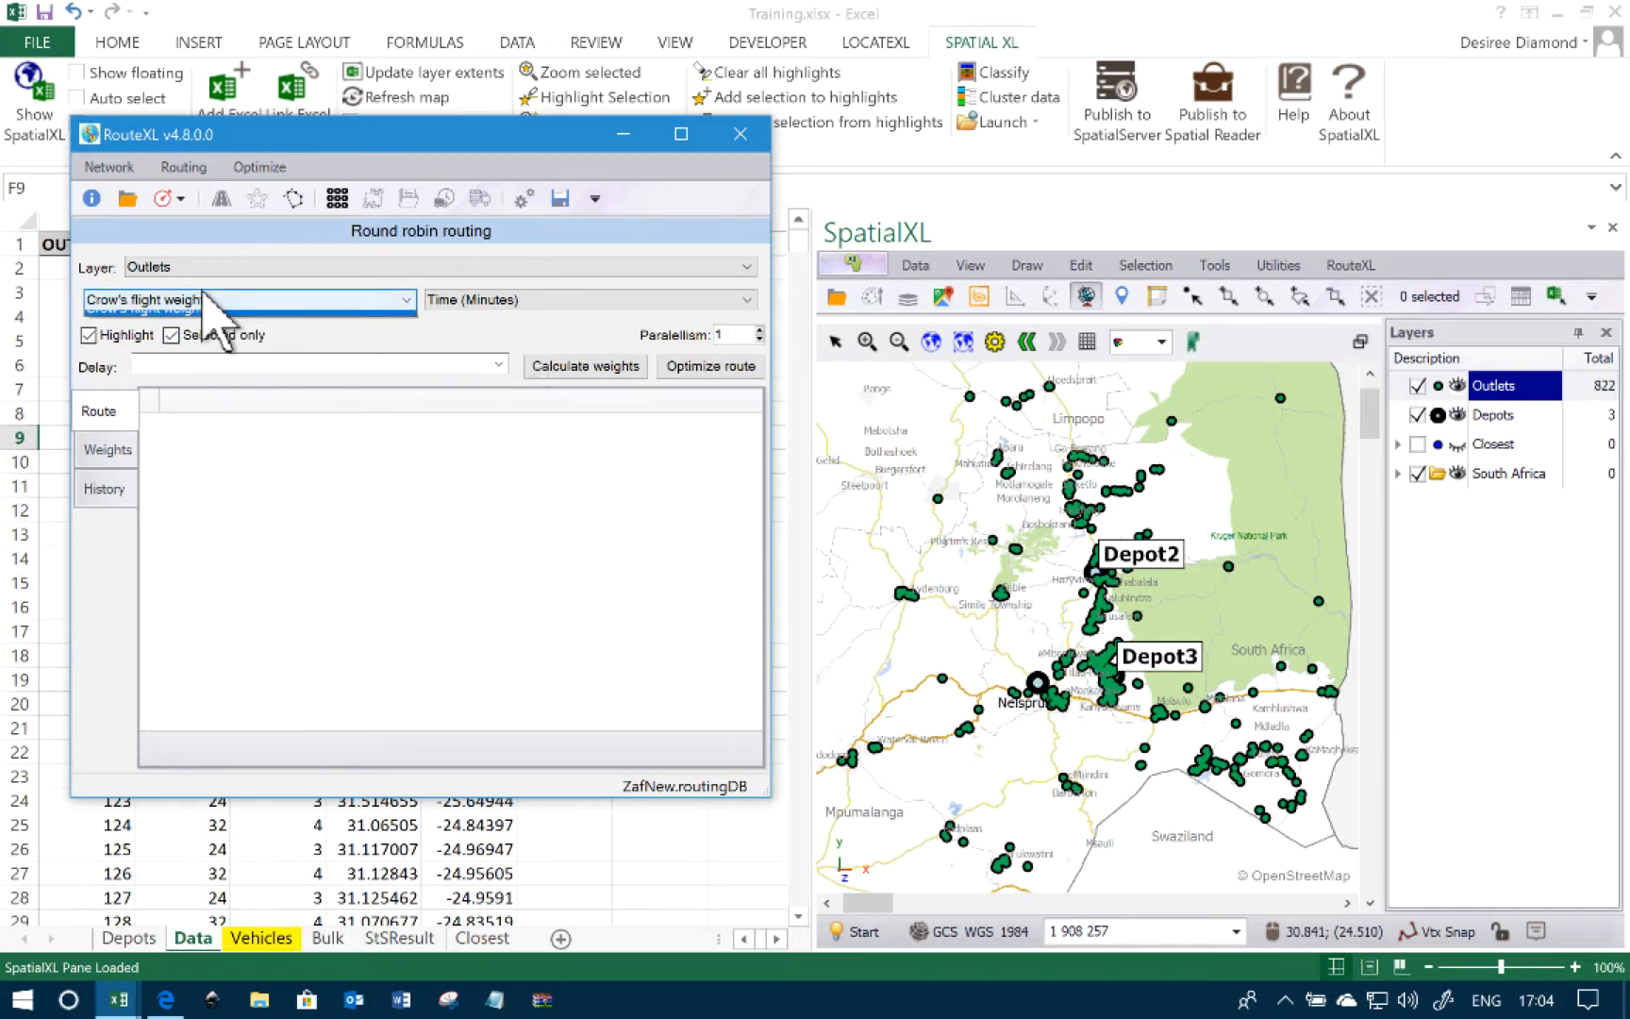
pyautogui.click(198, 302)
pyautogui.click(187, 321)
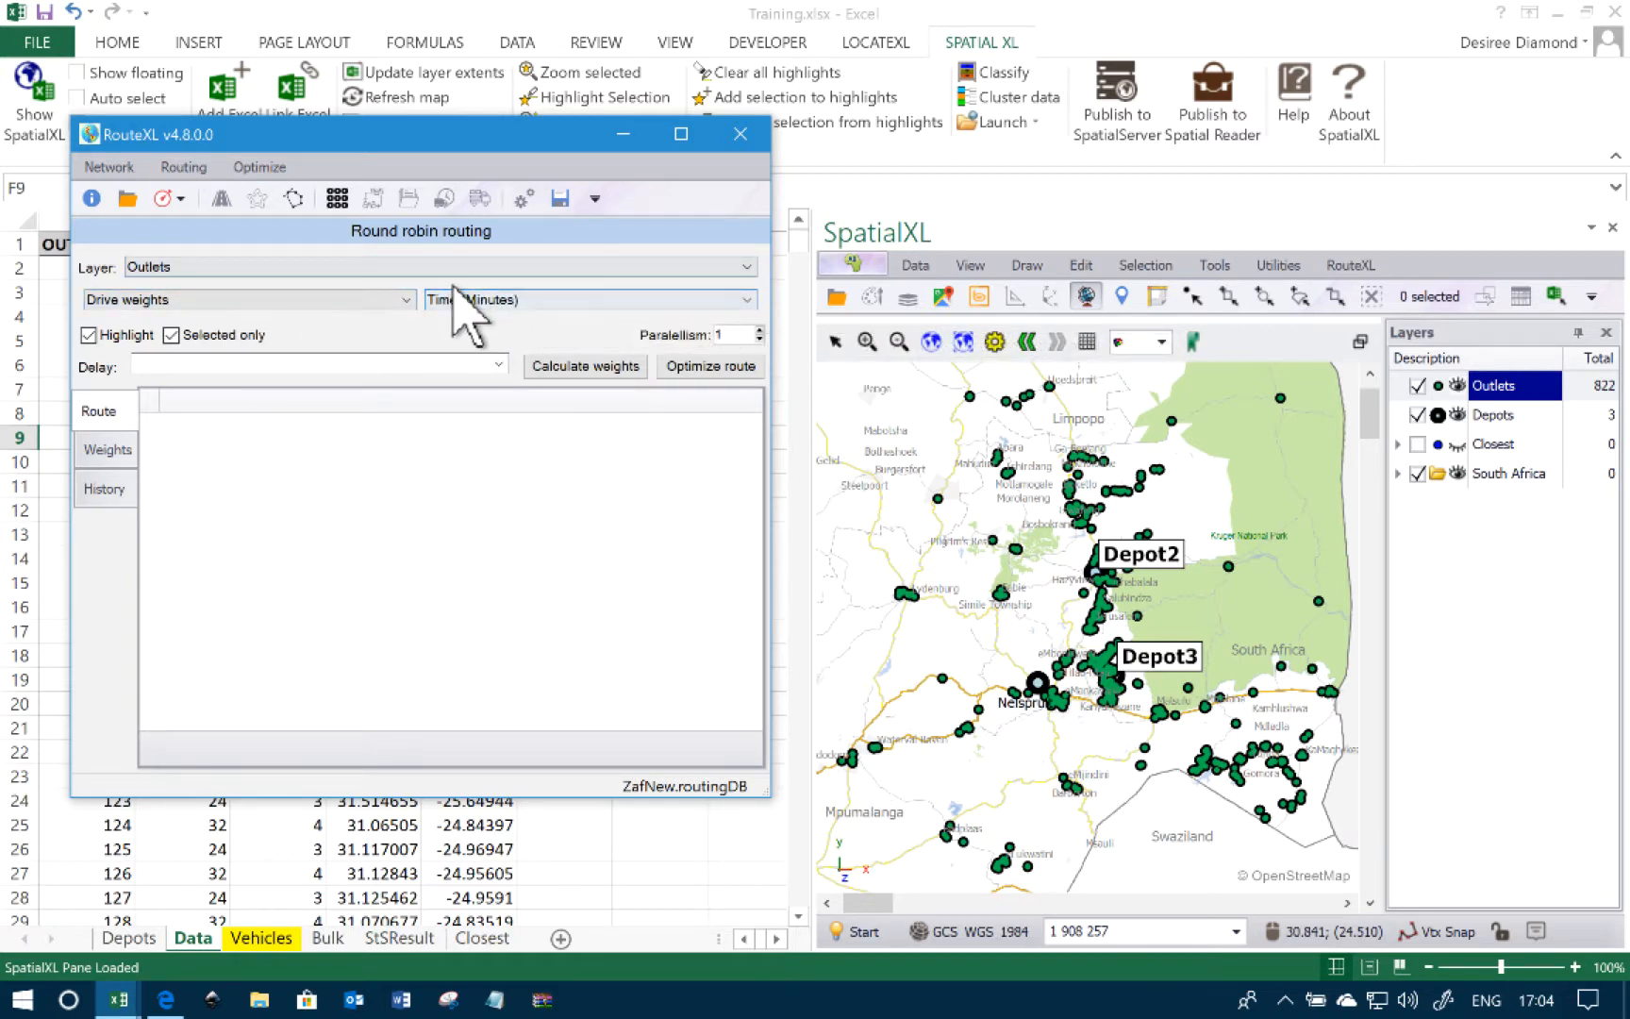
pyautogui.click(89, 335)
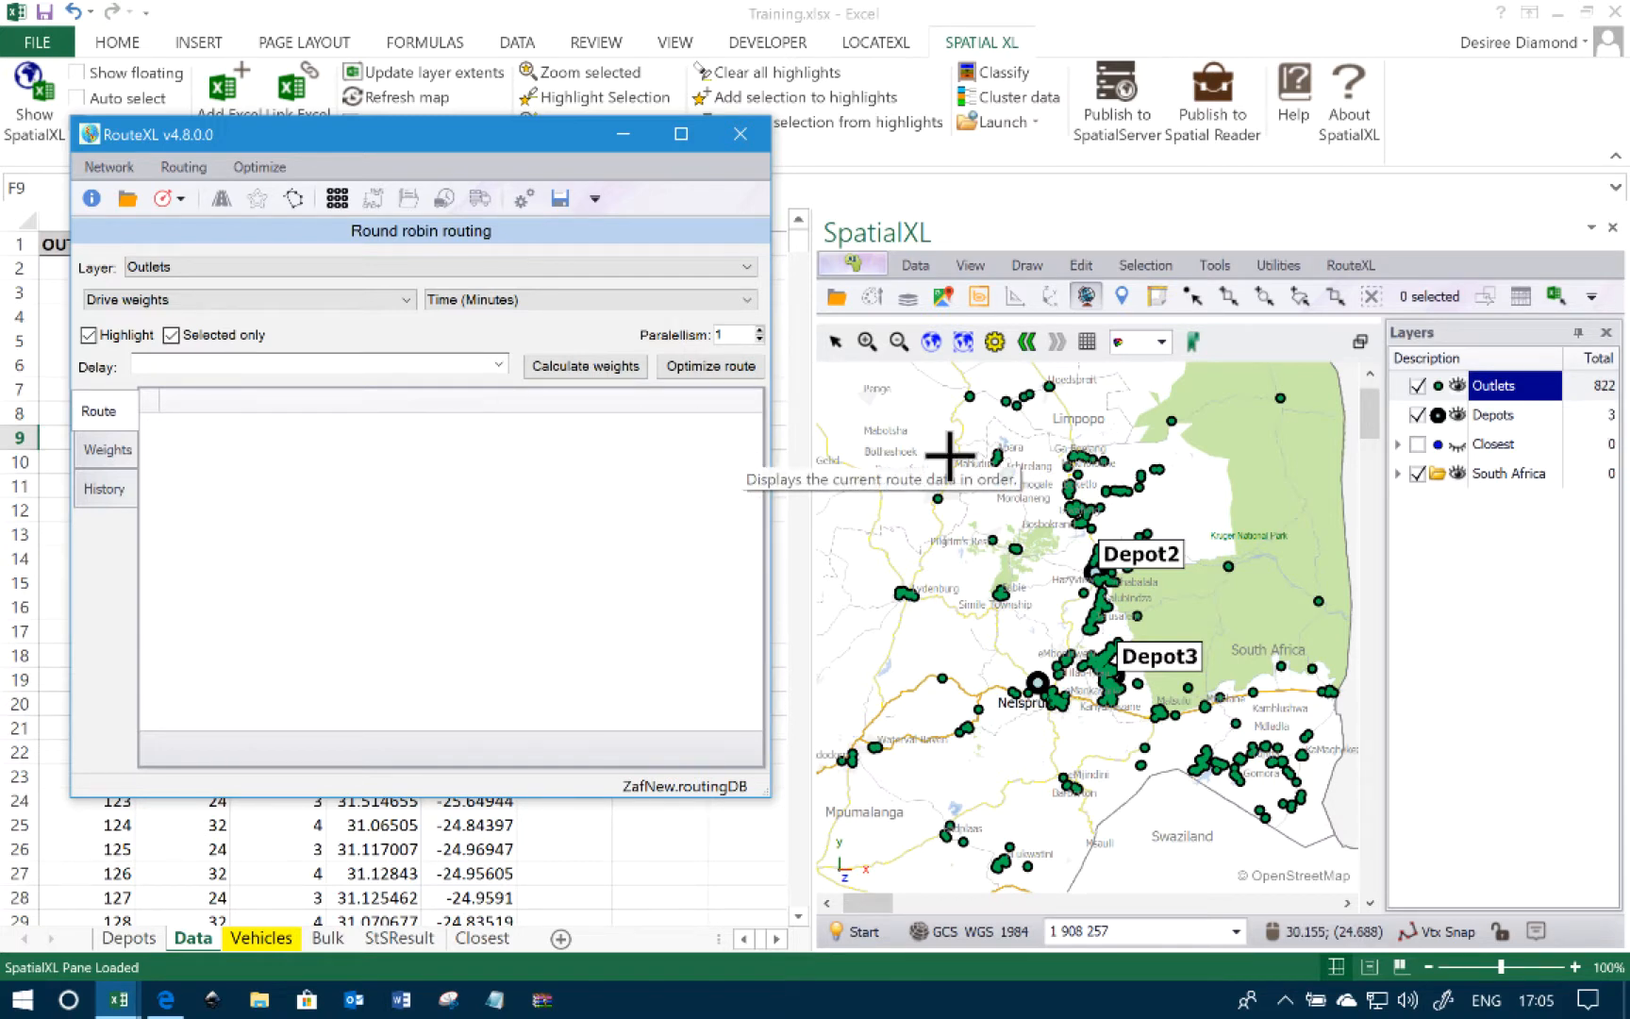
# Step: Select the north-western cluster of outlets on the map by drawing a polygon around them
pyautogui.click(1300, 299)
pyautogui.click(1052, 376)
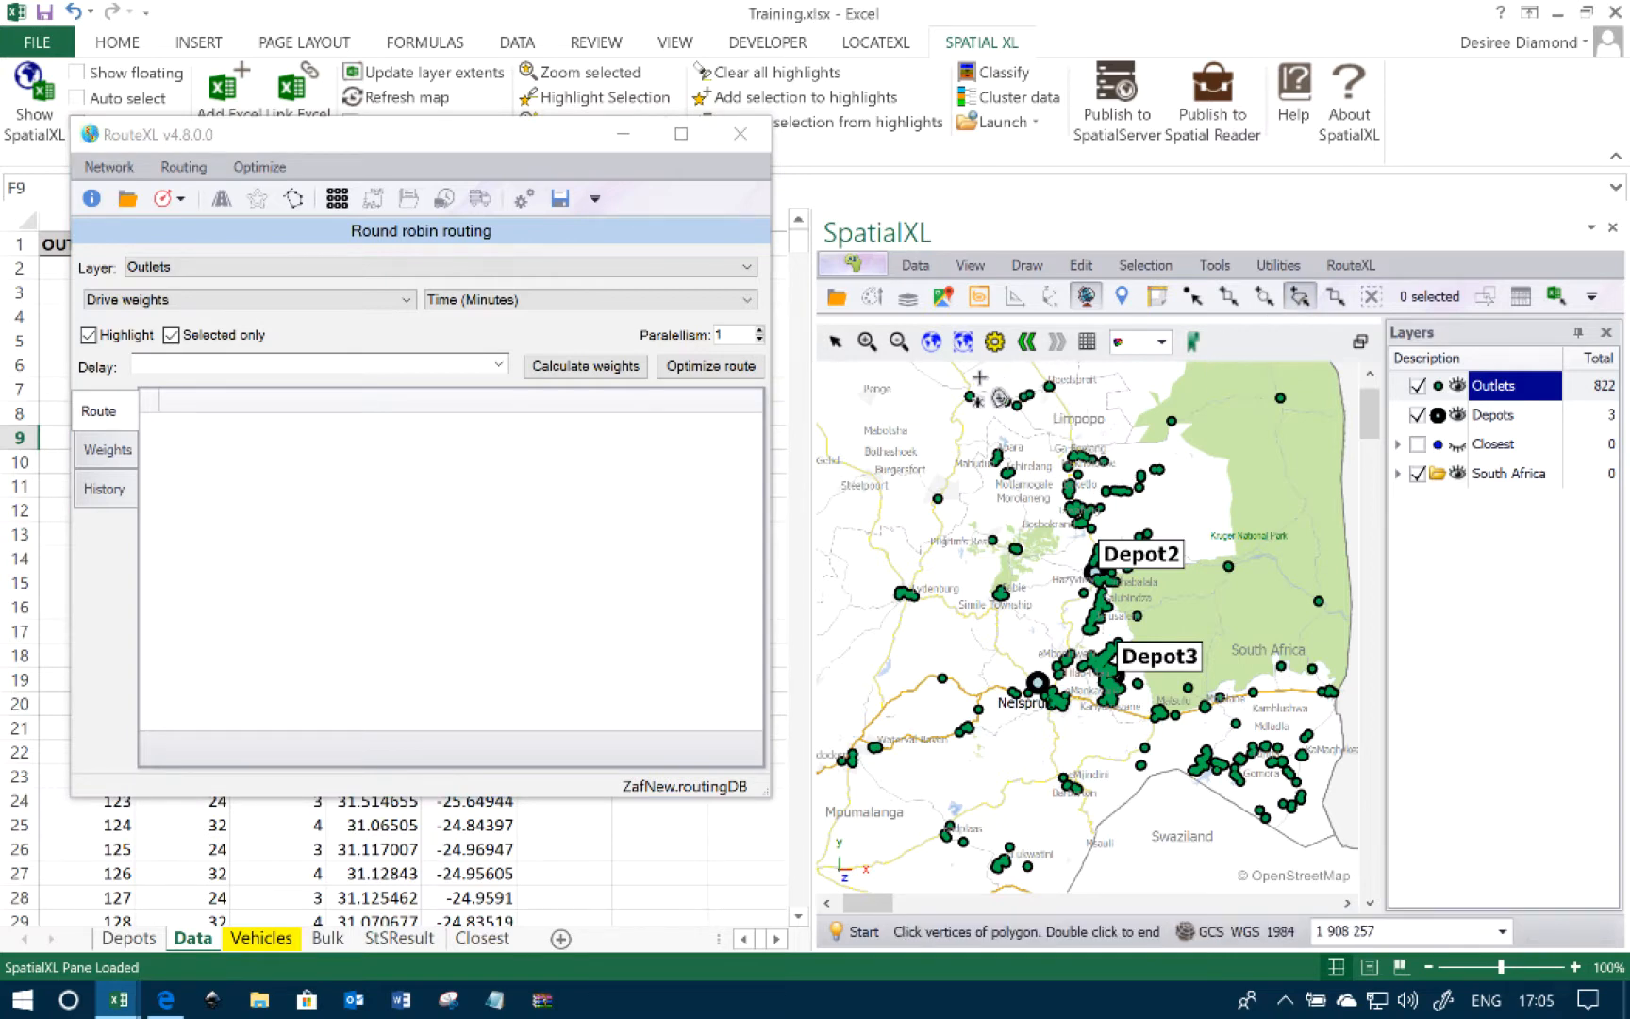
pyautogui.click(952, 383)
pyautogui.click(1000, 538)
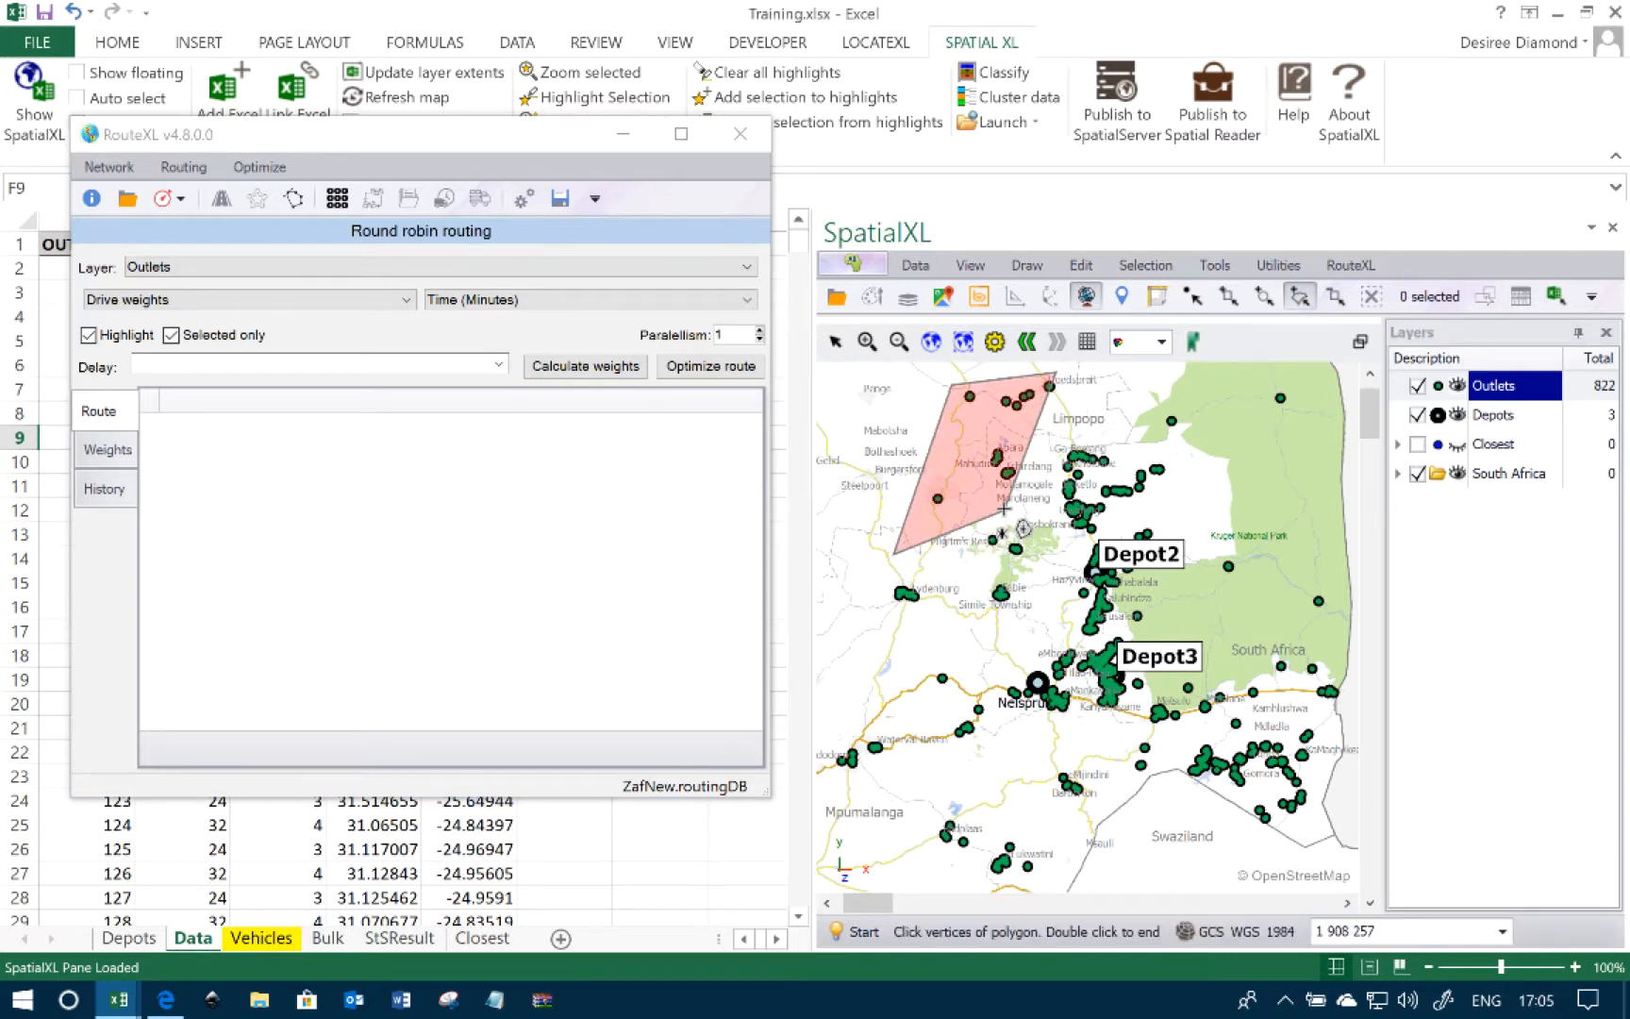
pyautogui.doubleClick(1073, 382)
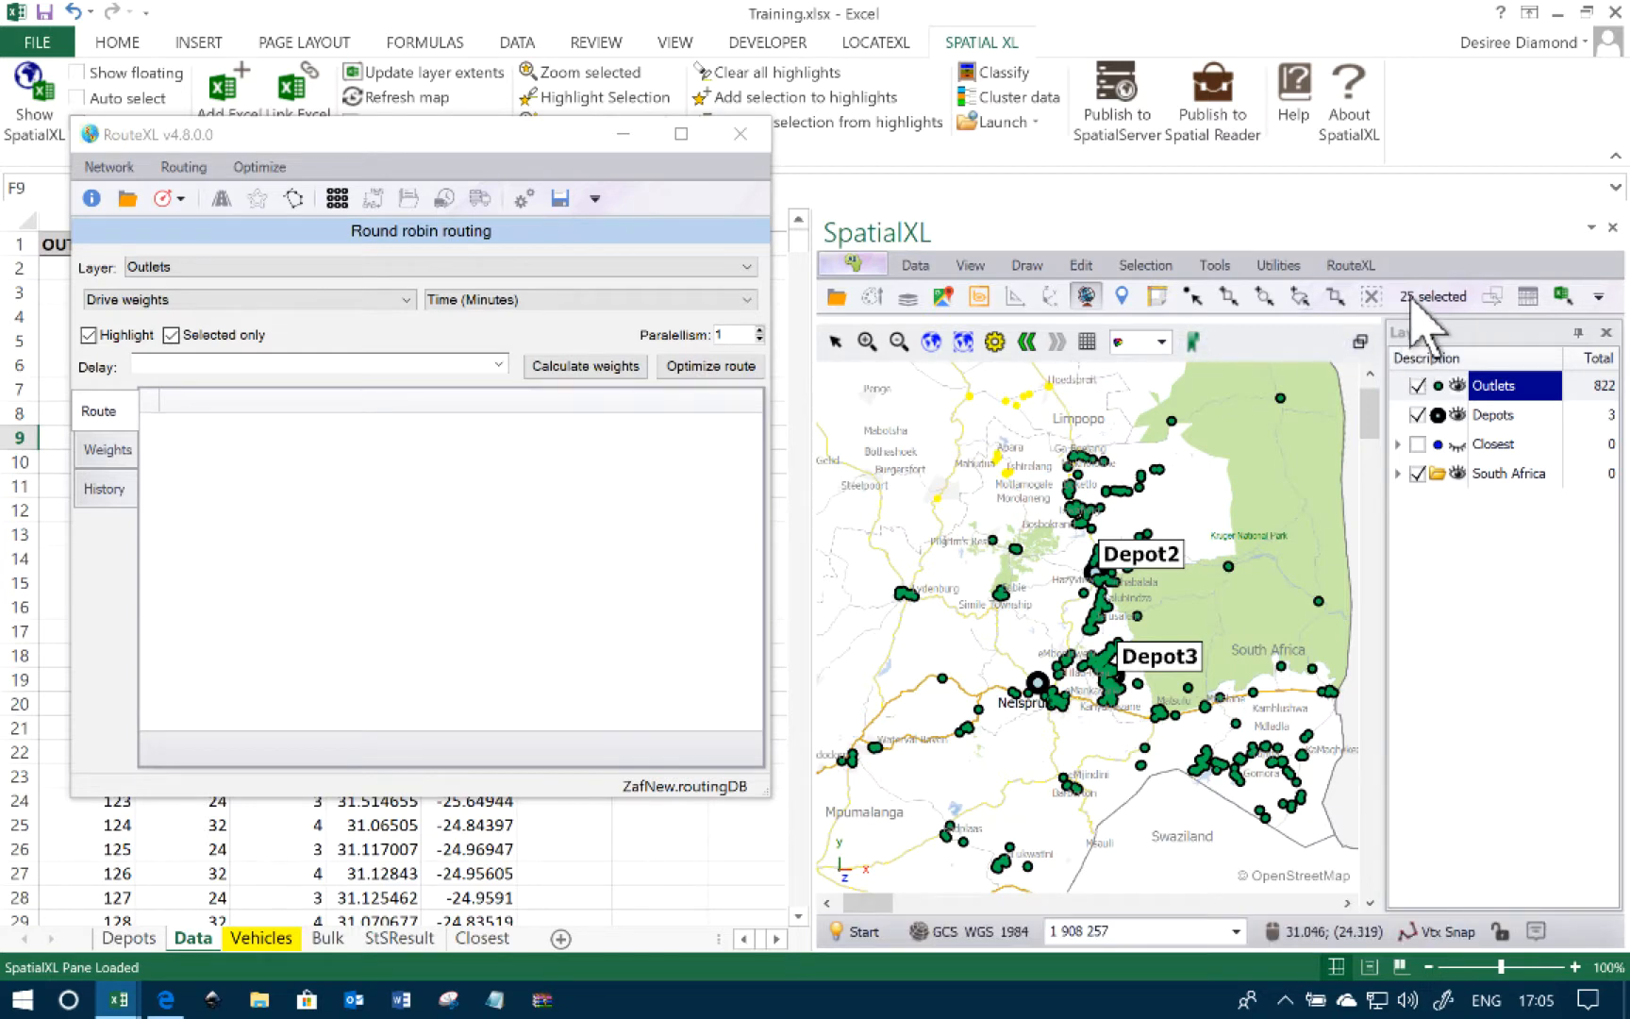
# Step: Calculate the travel weights between the selected outlets and optimize their round robin route
pyautogui.click(598, 369)
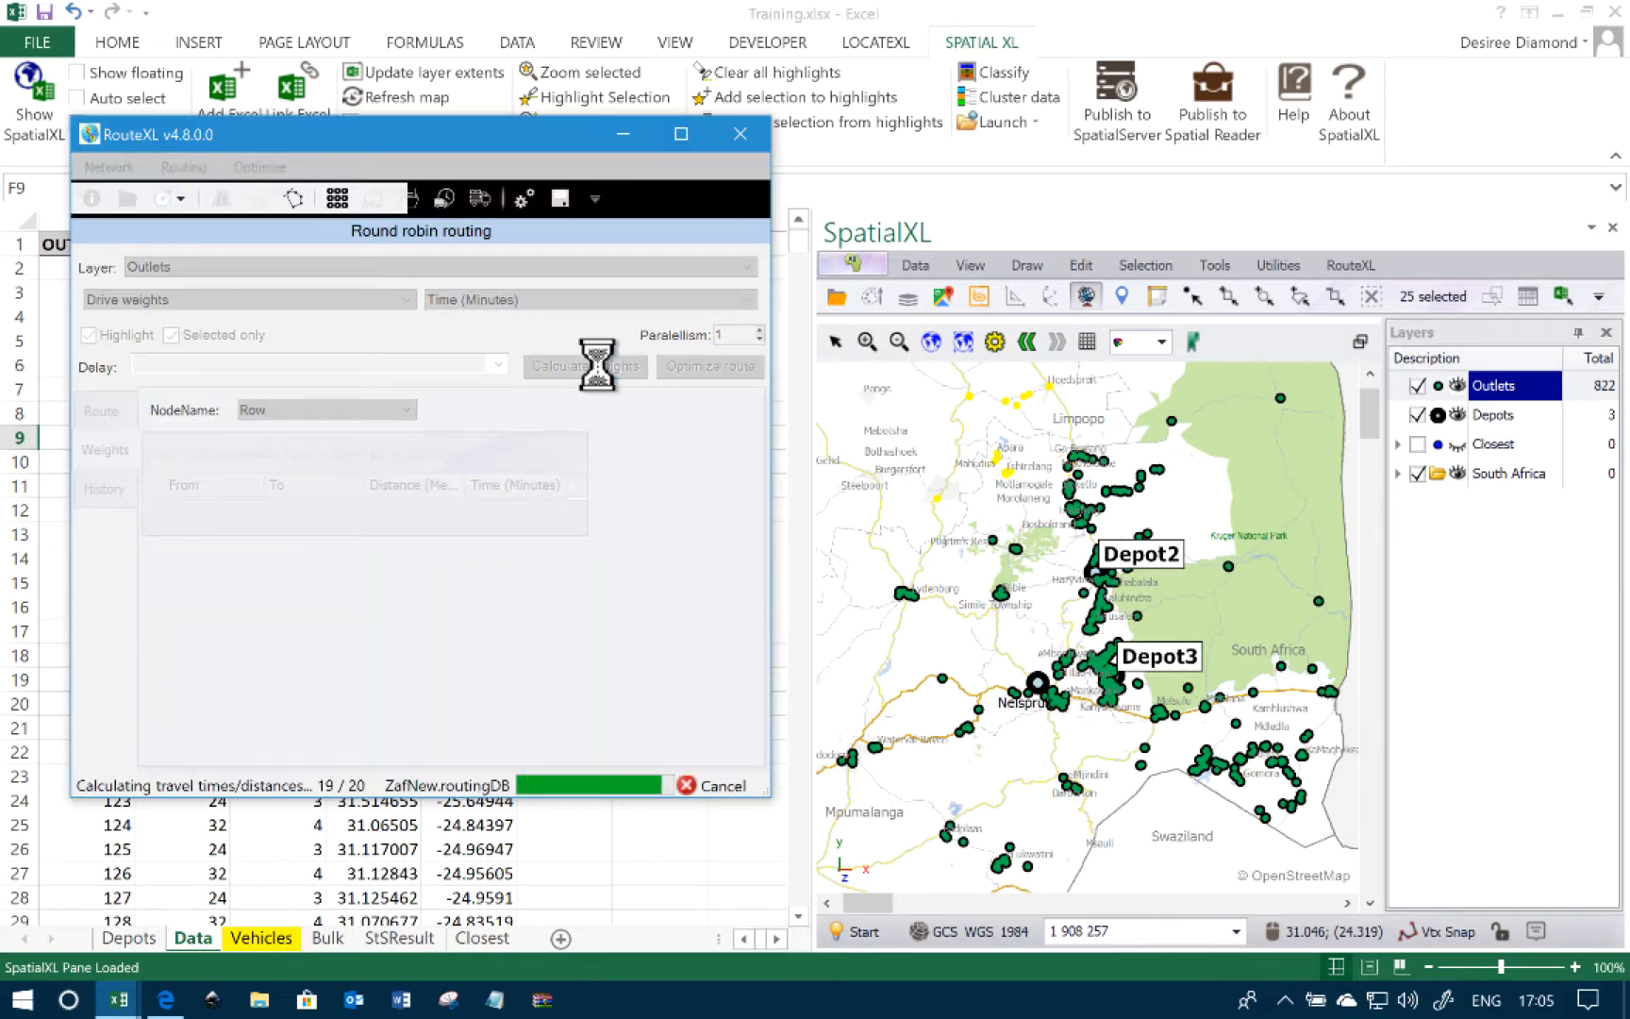
pyautogui.click(691, 371)
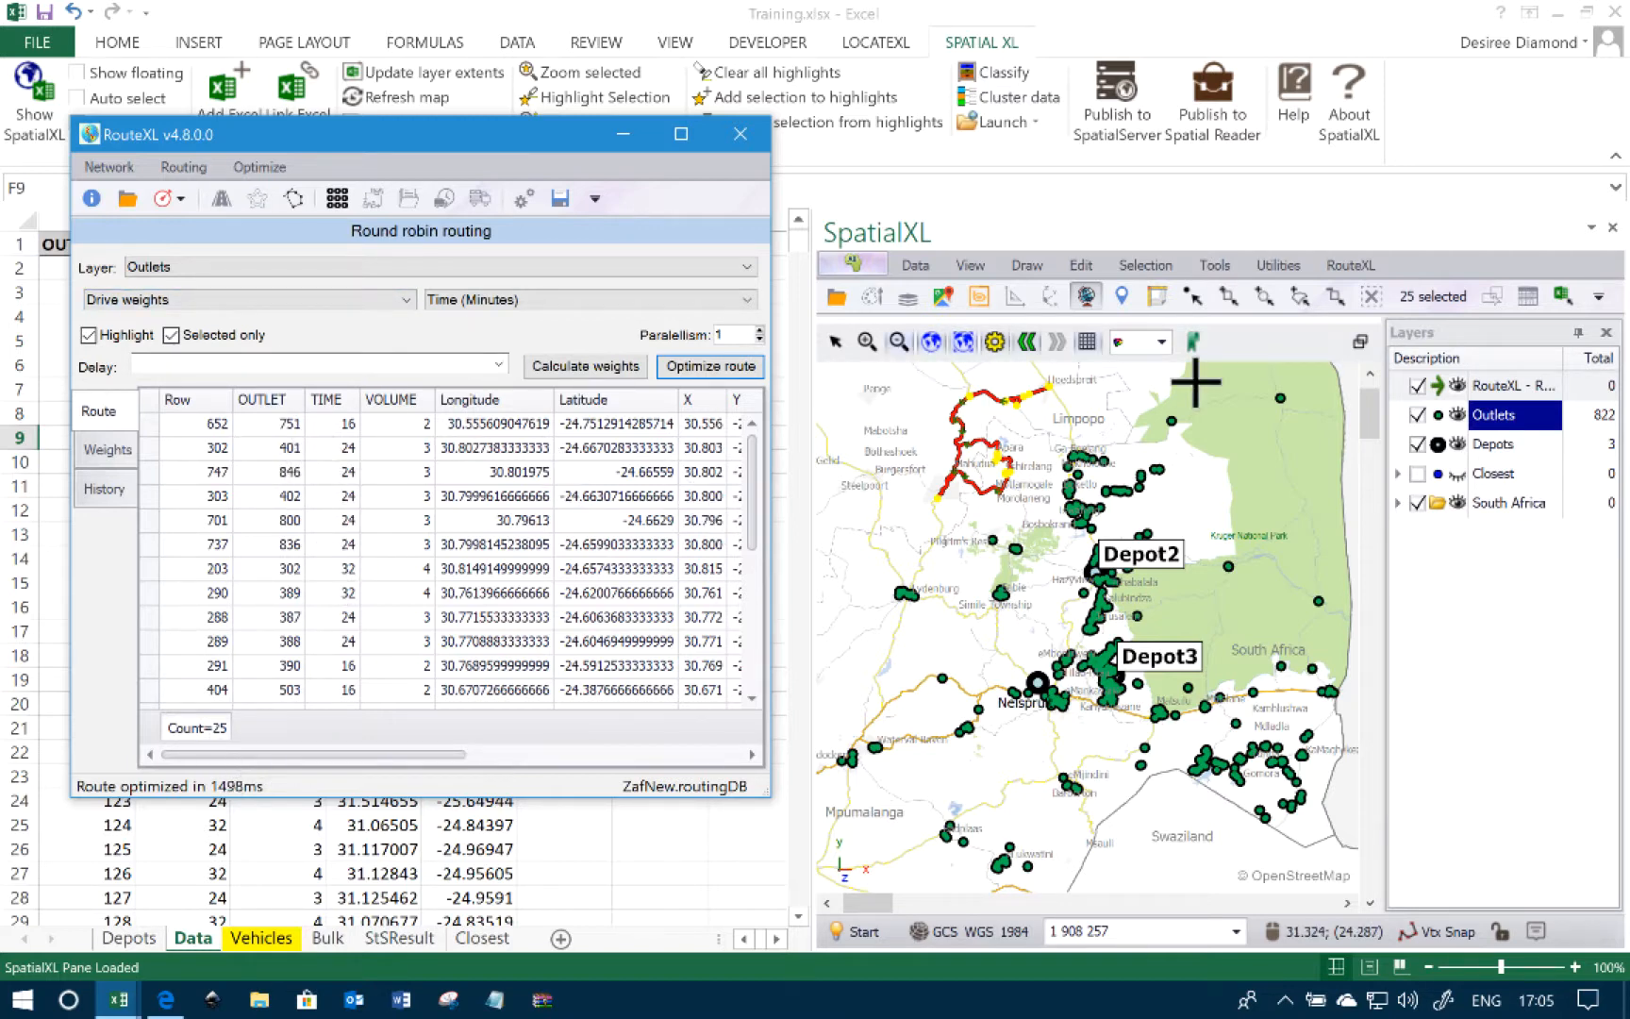
pyautogui.click(1496, 385)
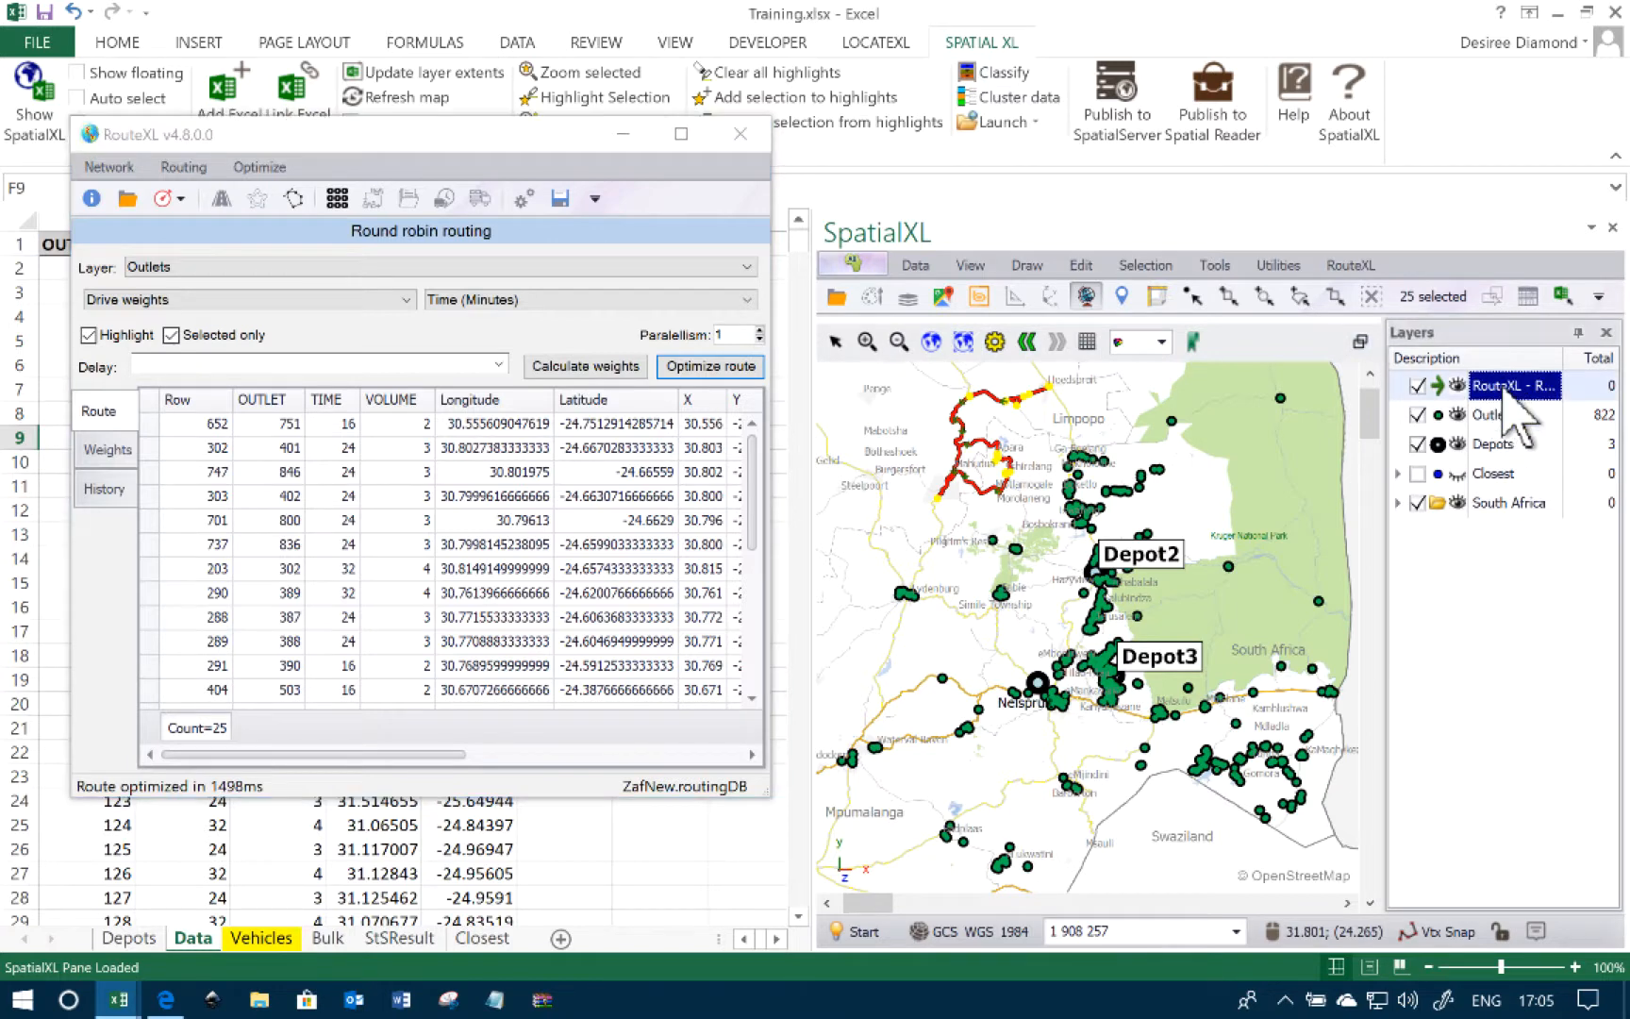
pyautogui.click(963, 342)
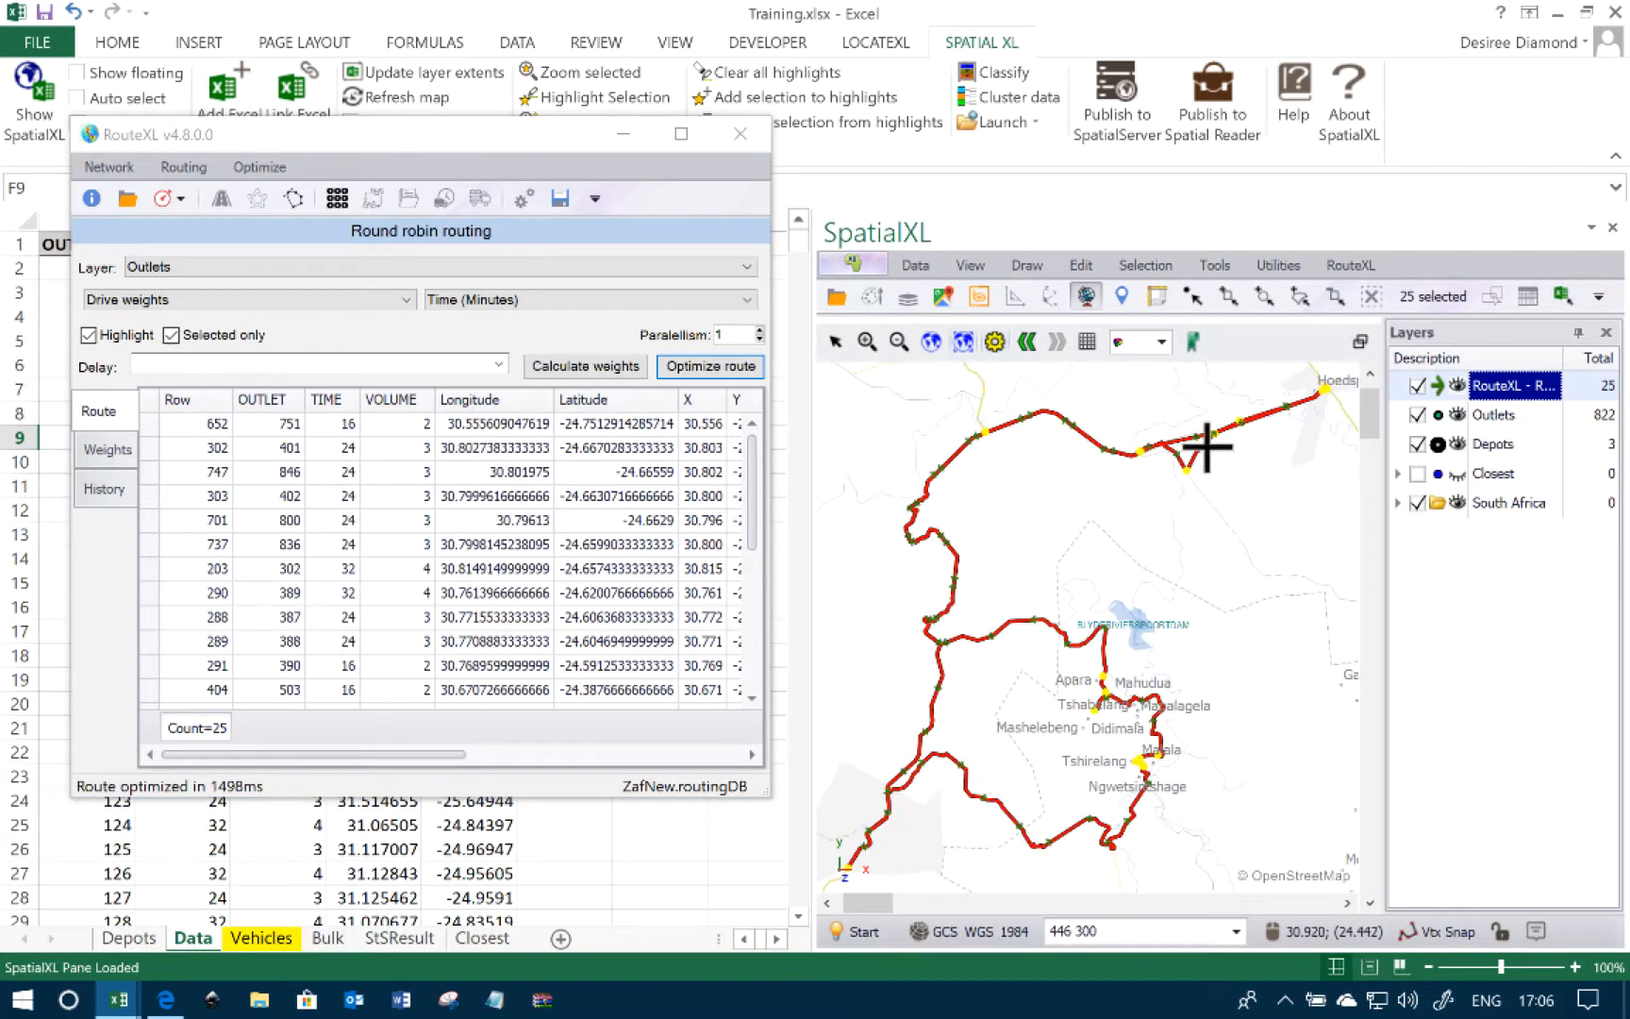
# Step: Make outlet 846 the starting stop of the optimized route
pyautogui.click(151, 471)
pyautogui.rightClick(151, 472)
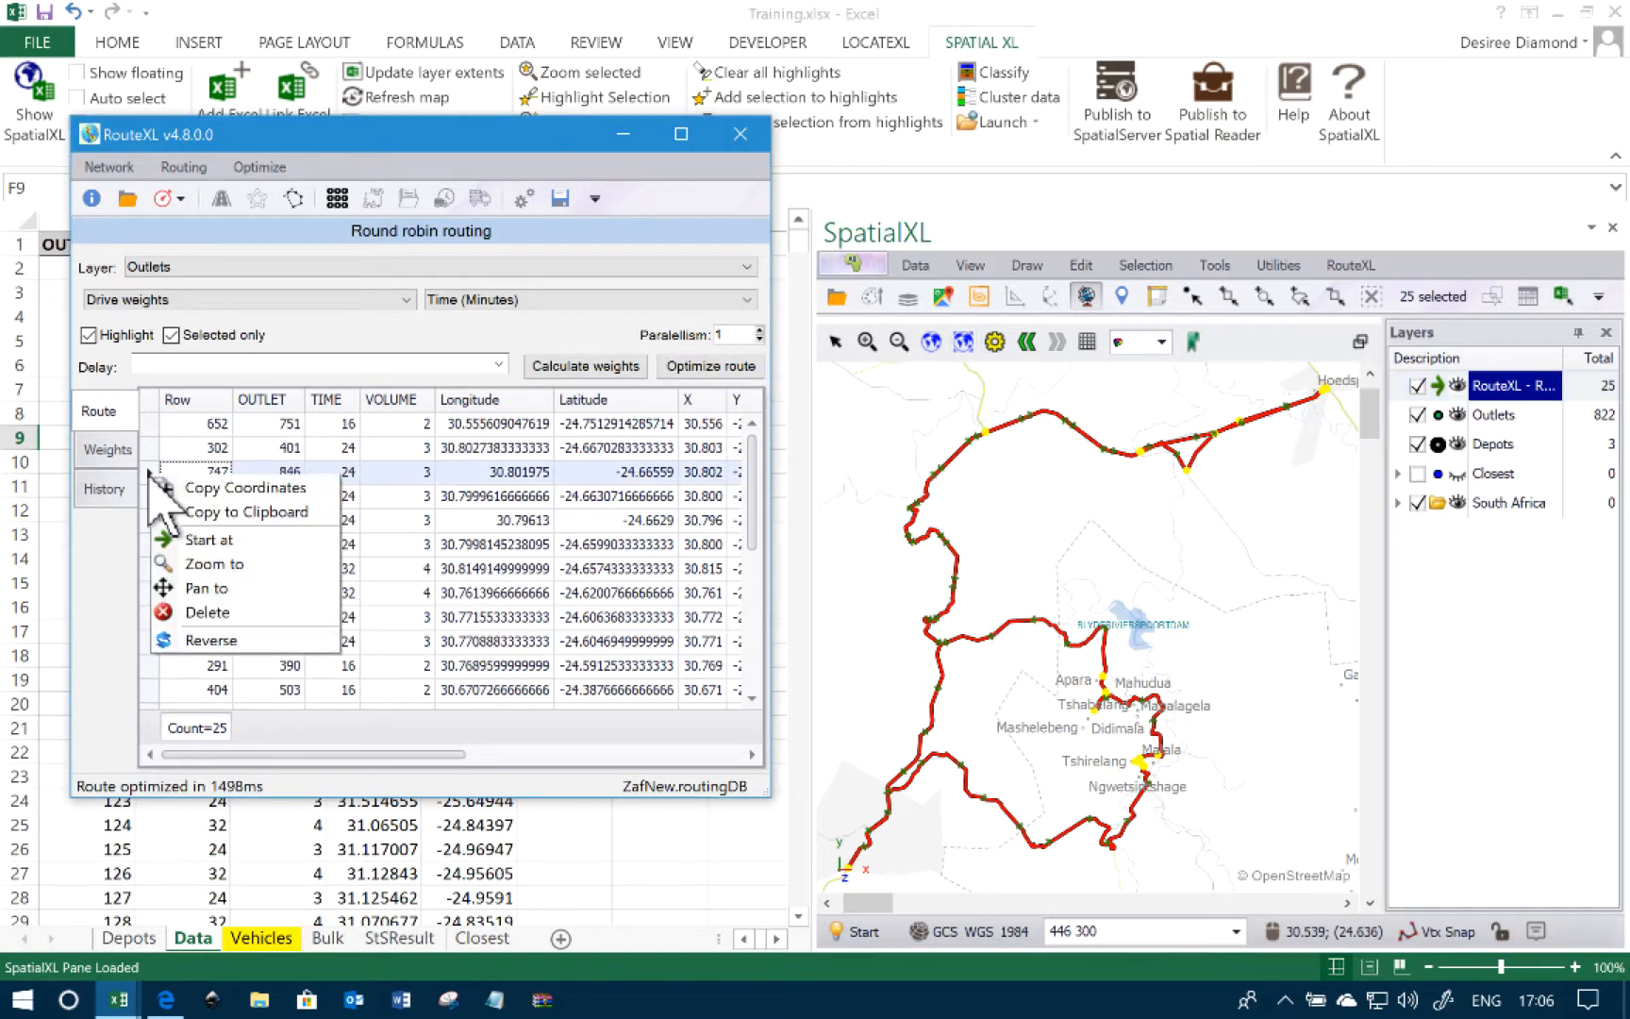
pyautogui.click(193, 541)
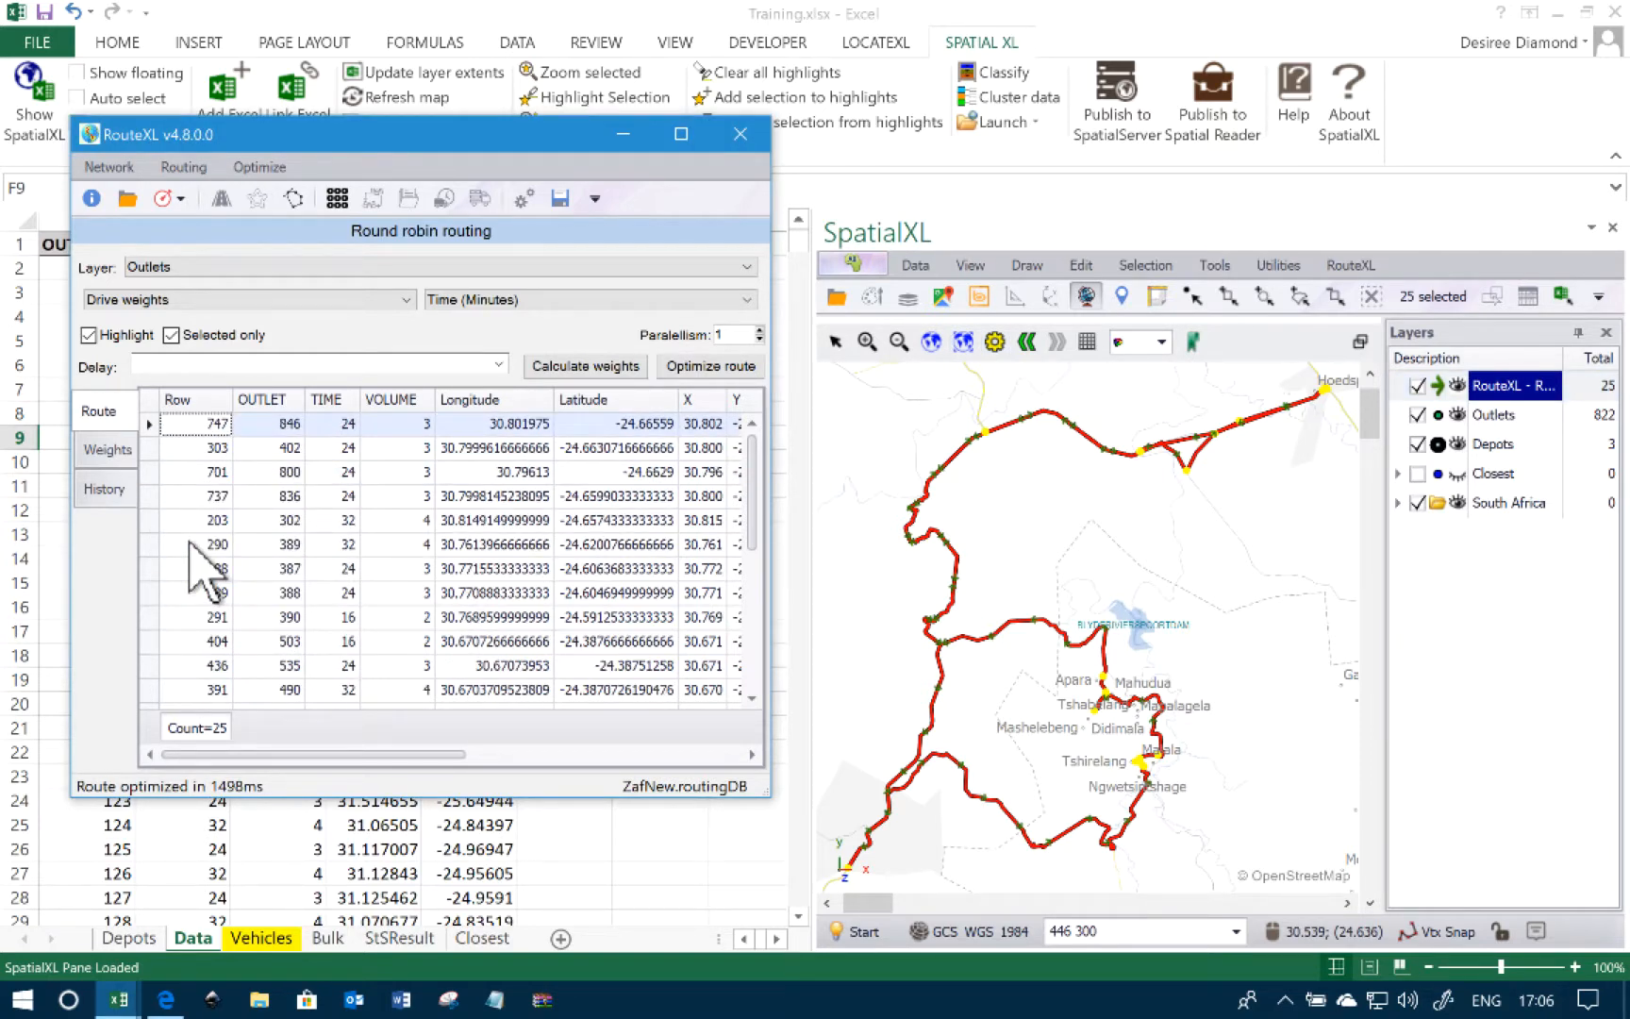
# Step: Zoom to the route's first stop and examine the map segments belonging to several individual stops
pyautogui.rightClick(149, 425)
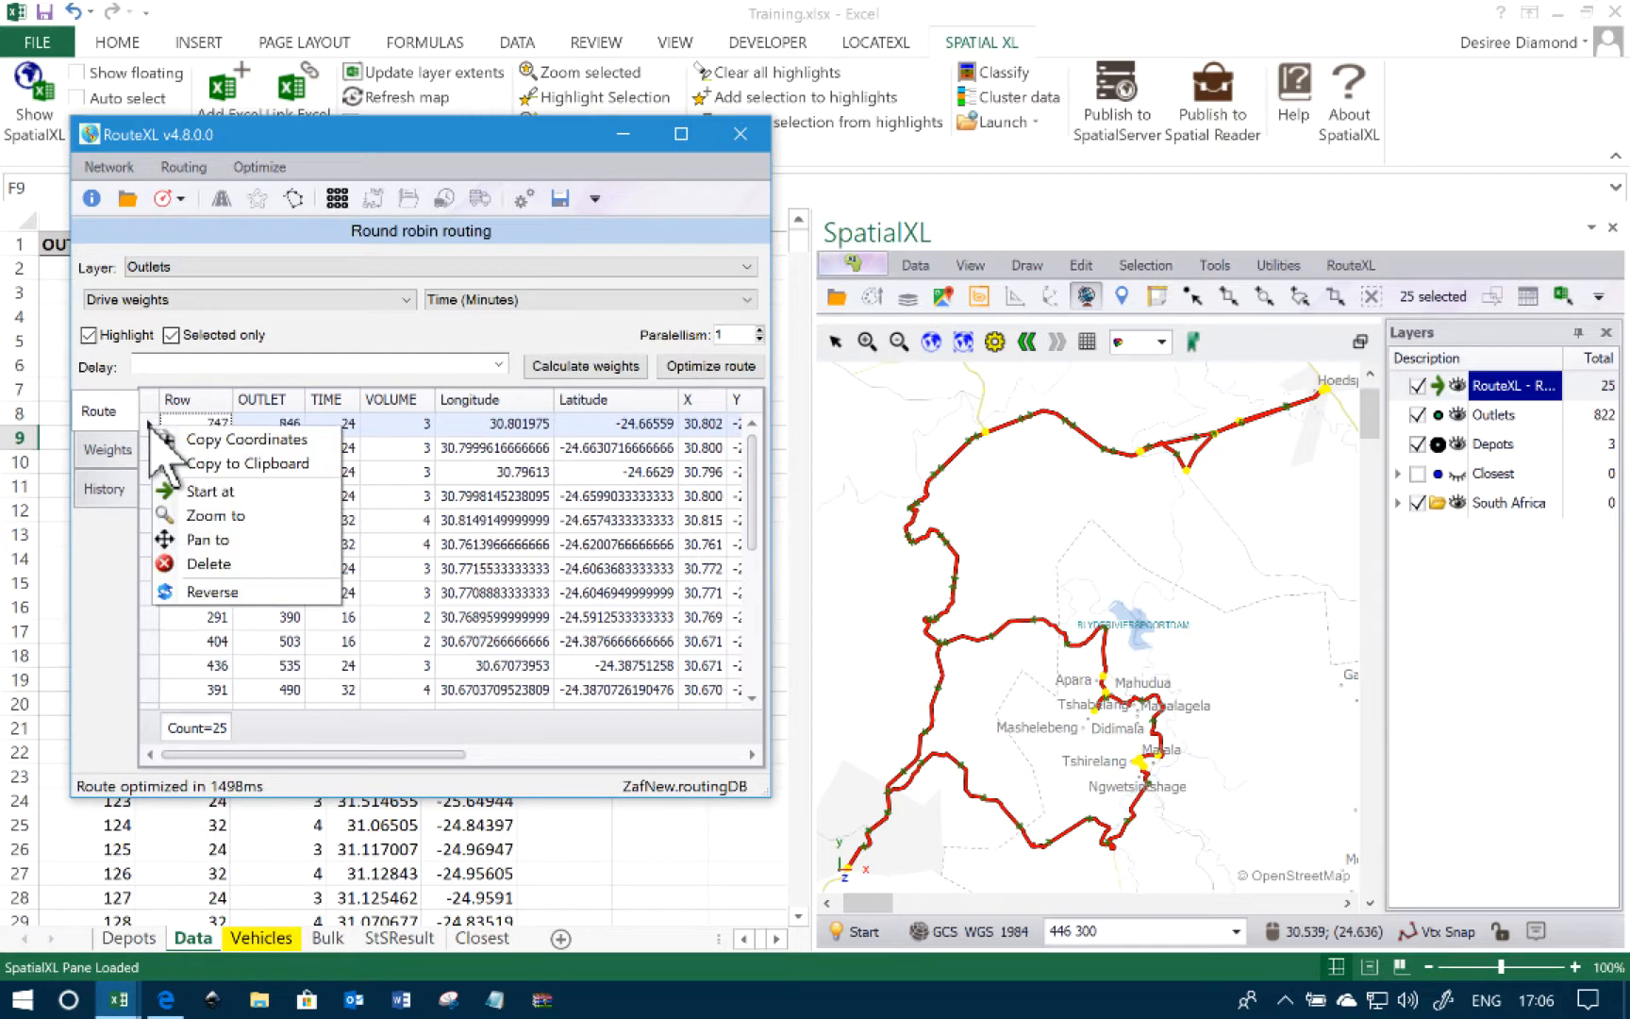
pyautogui.click(195, 512)
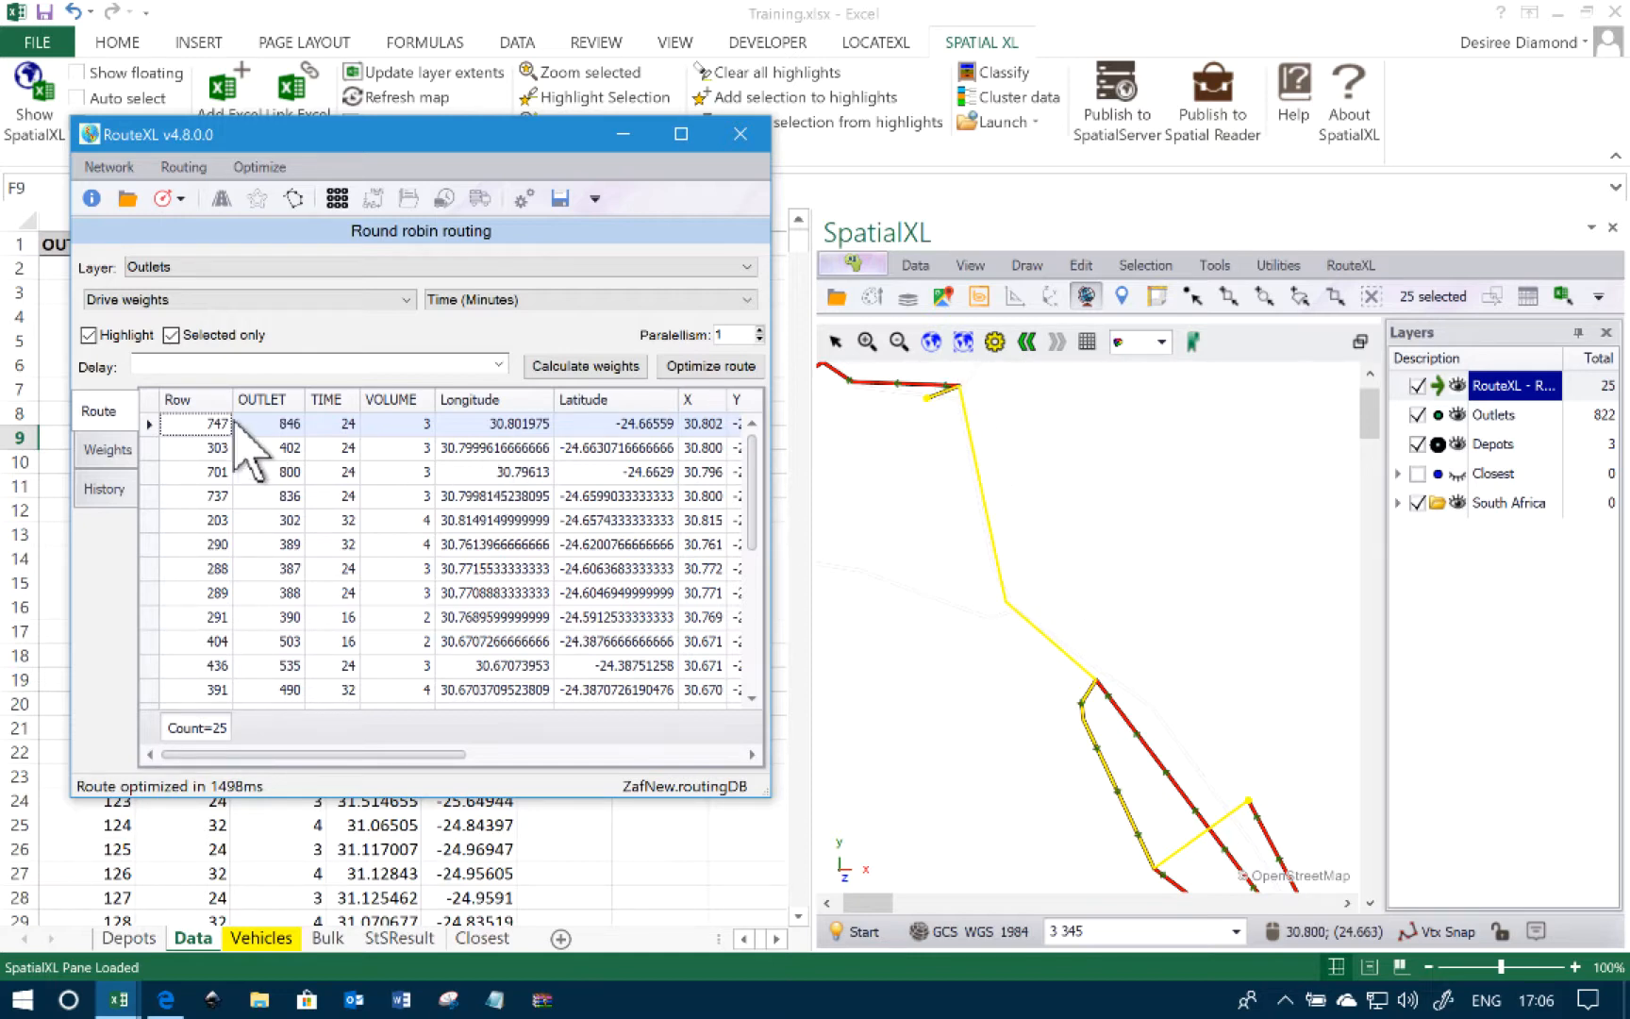
pyautogui.click(150, 447)
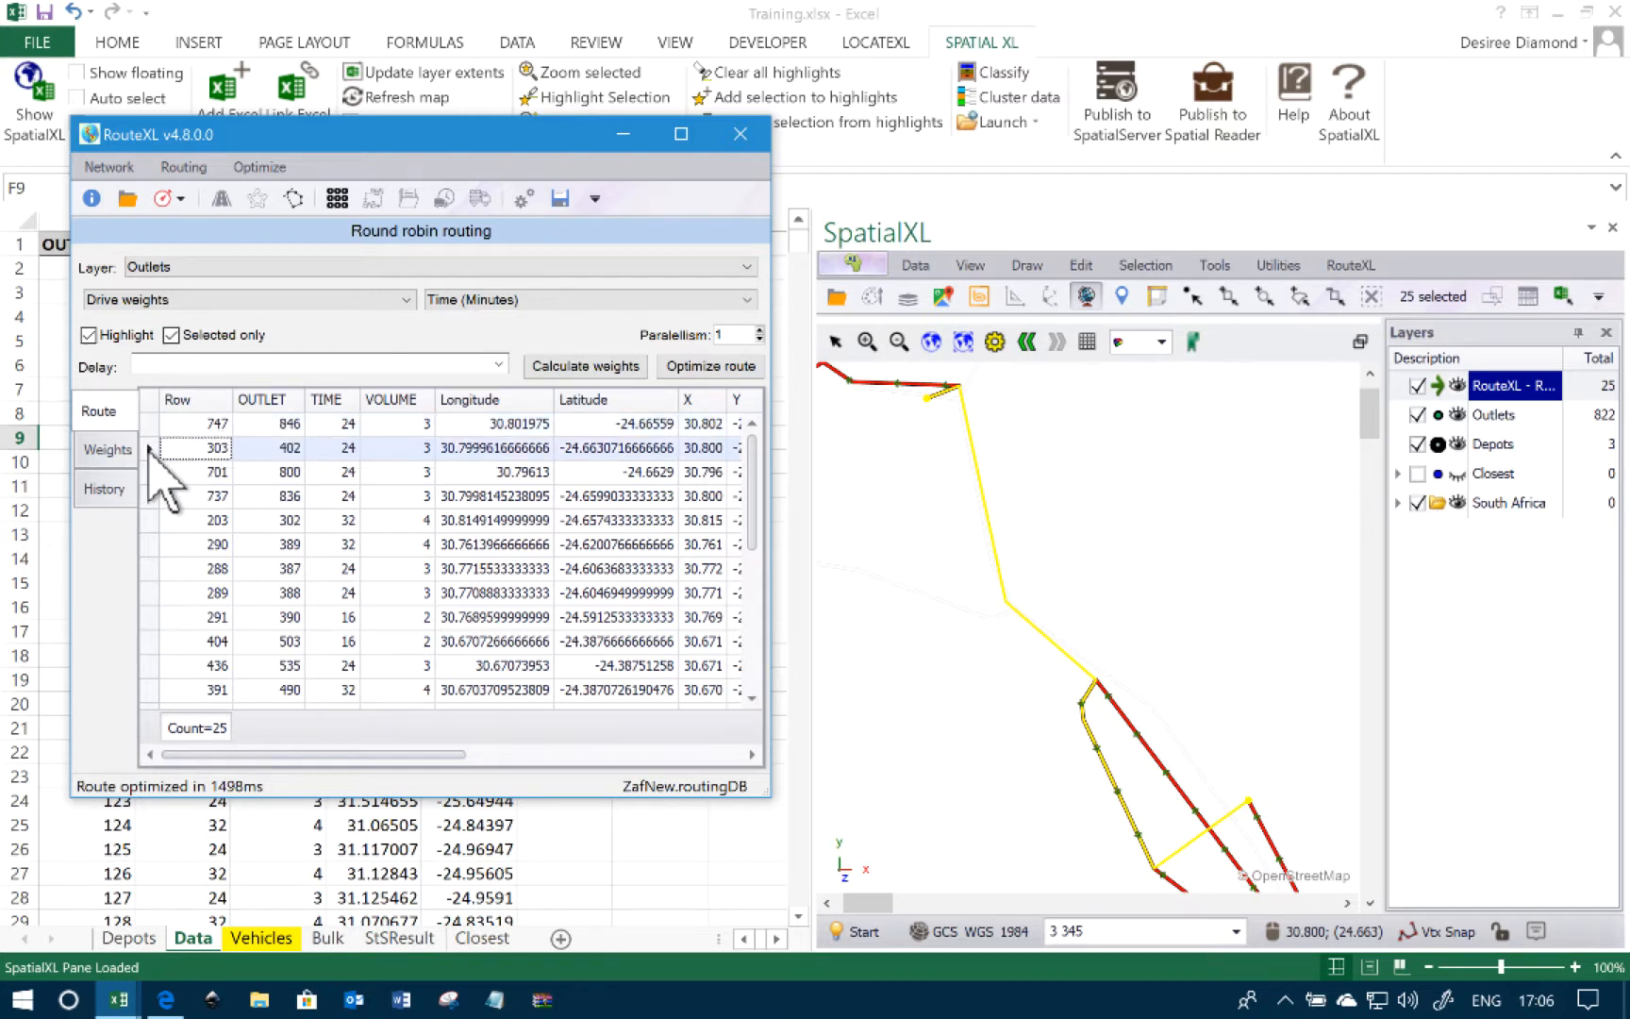
pyautogui.click(149, 471)
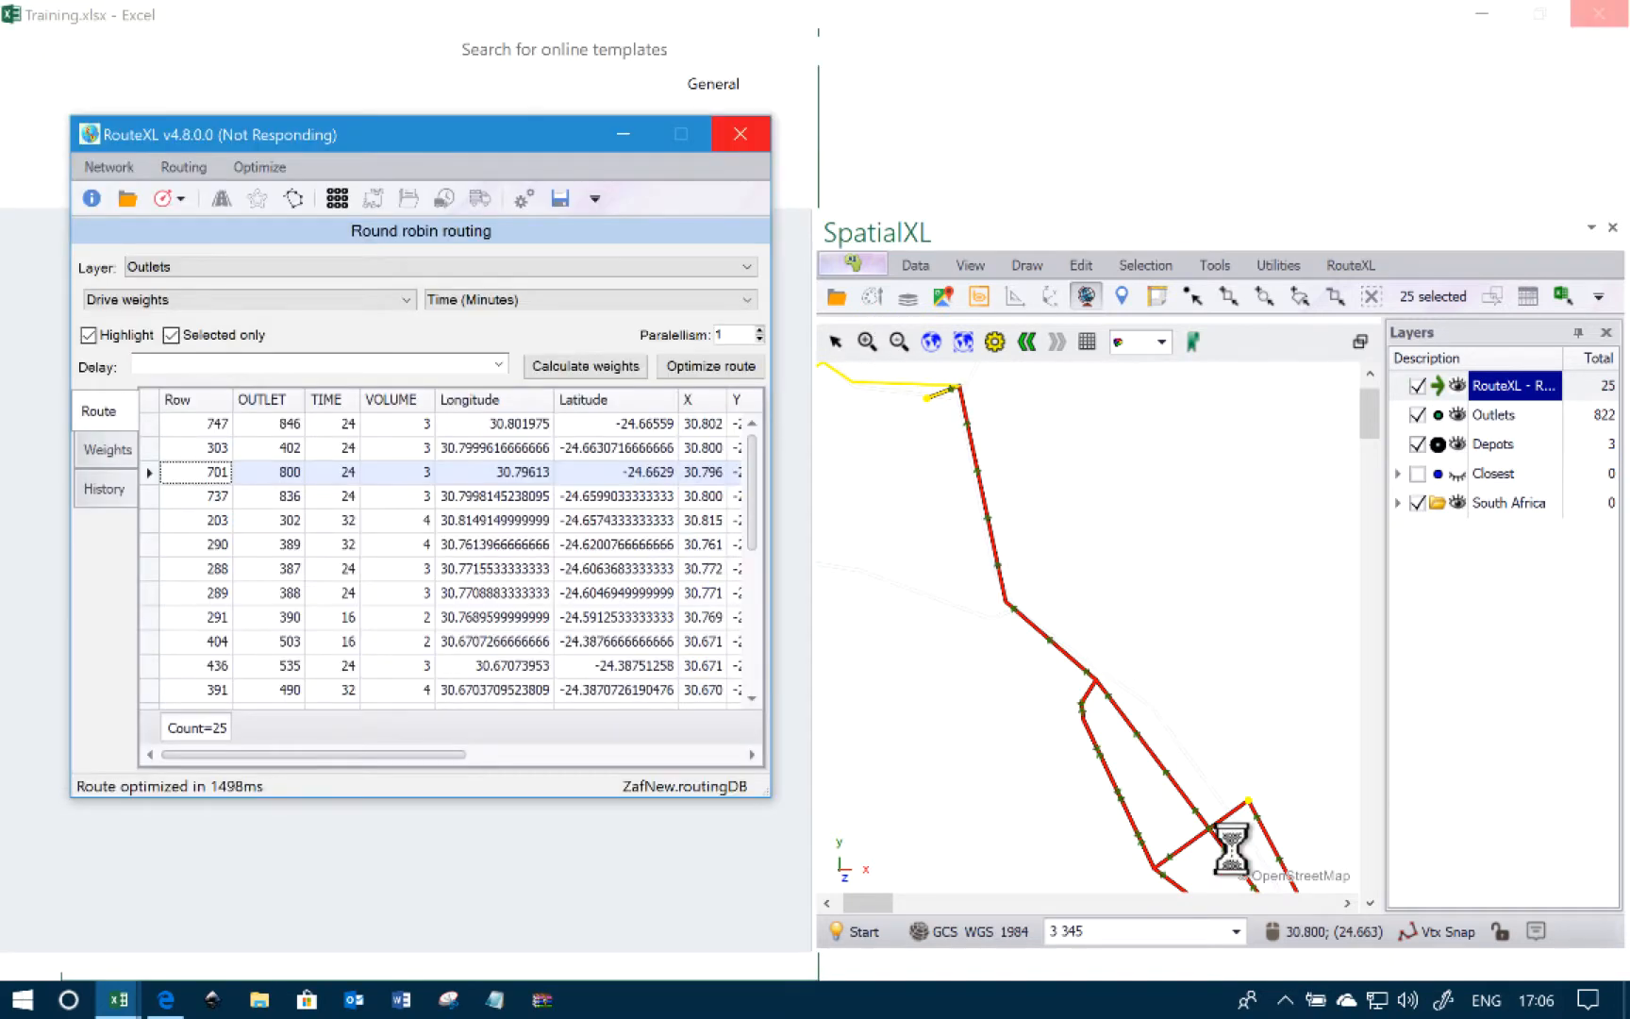
pyautogui.scroll(-4, 1043, 552)
pyautogui.click(148, 593)
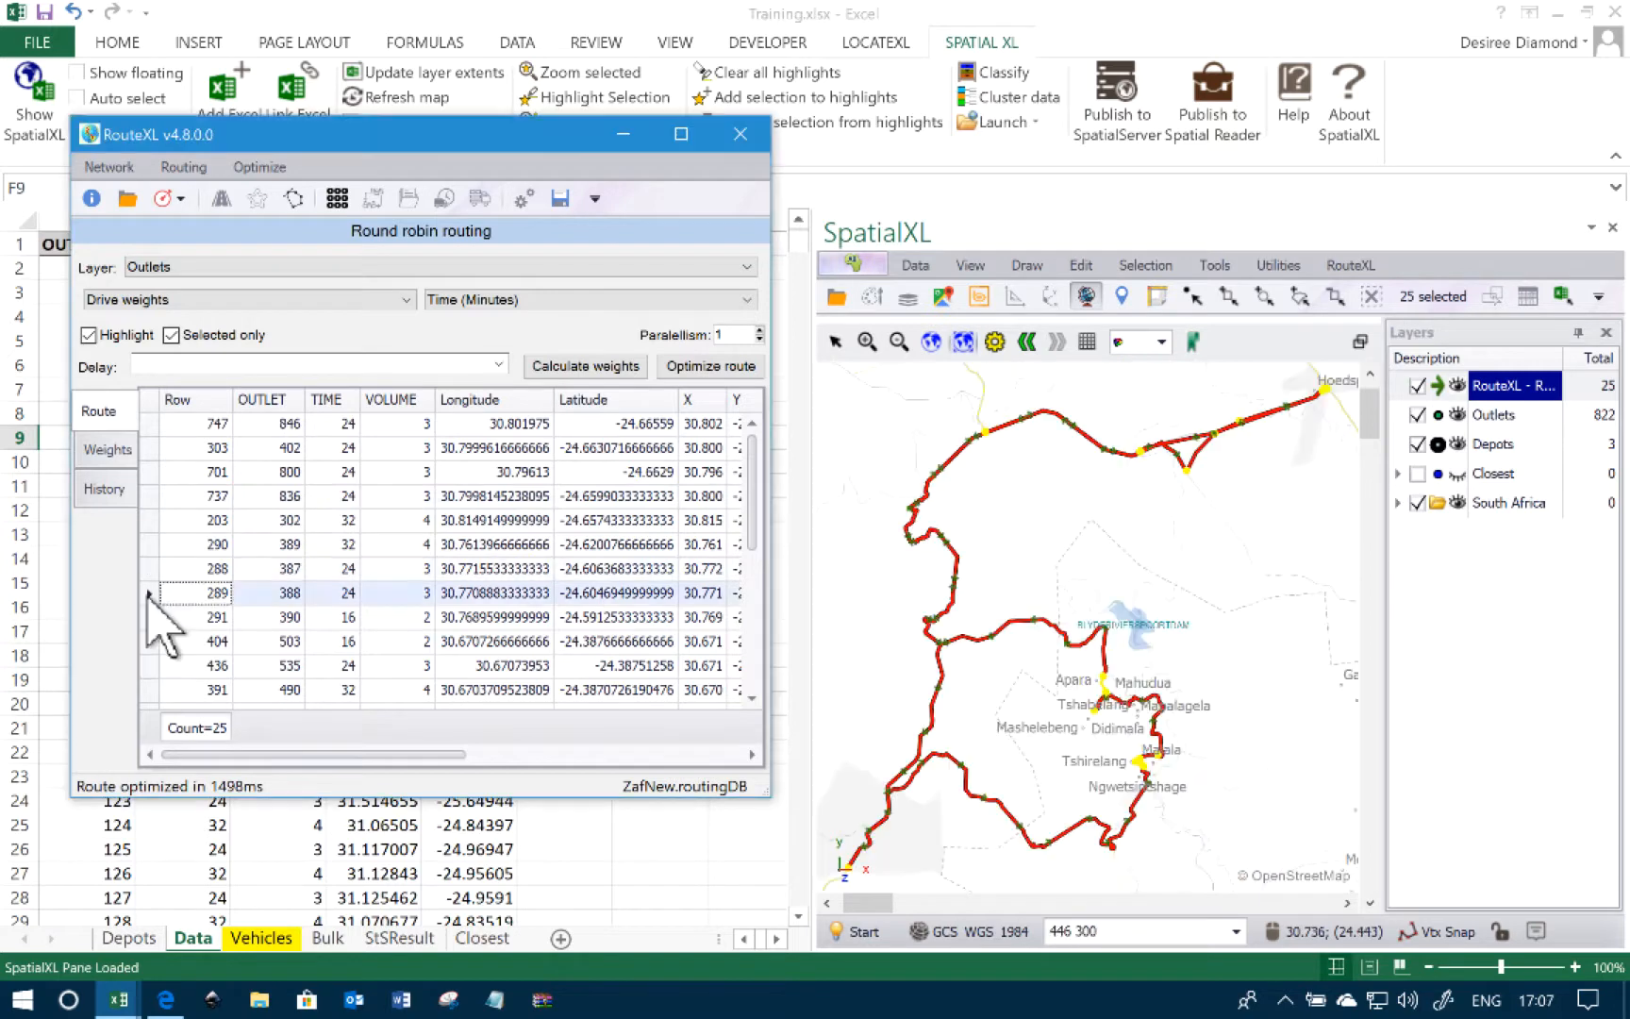
pyautogui.click(148, 617)
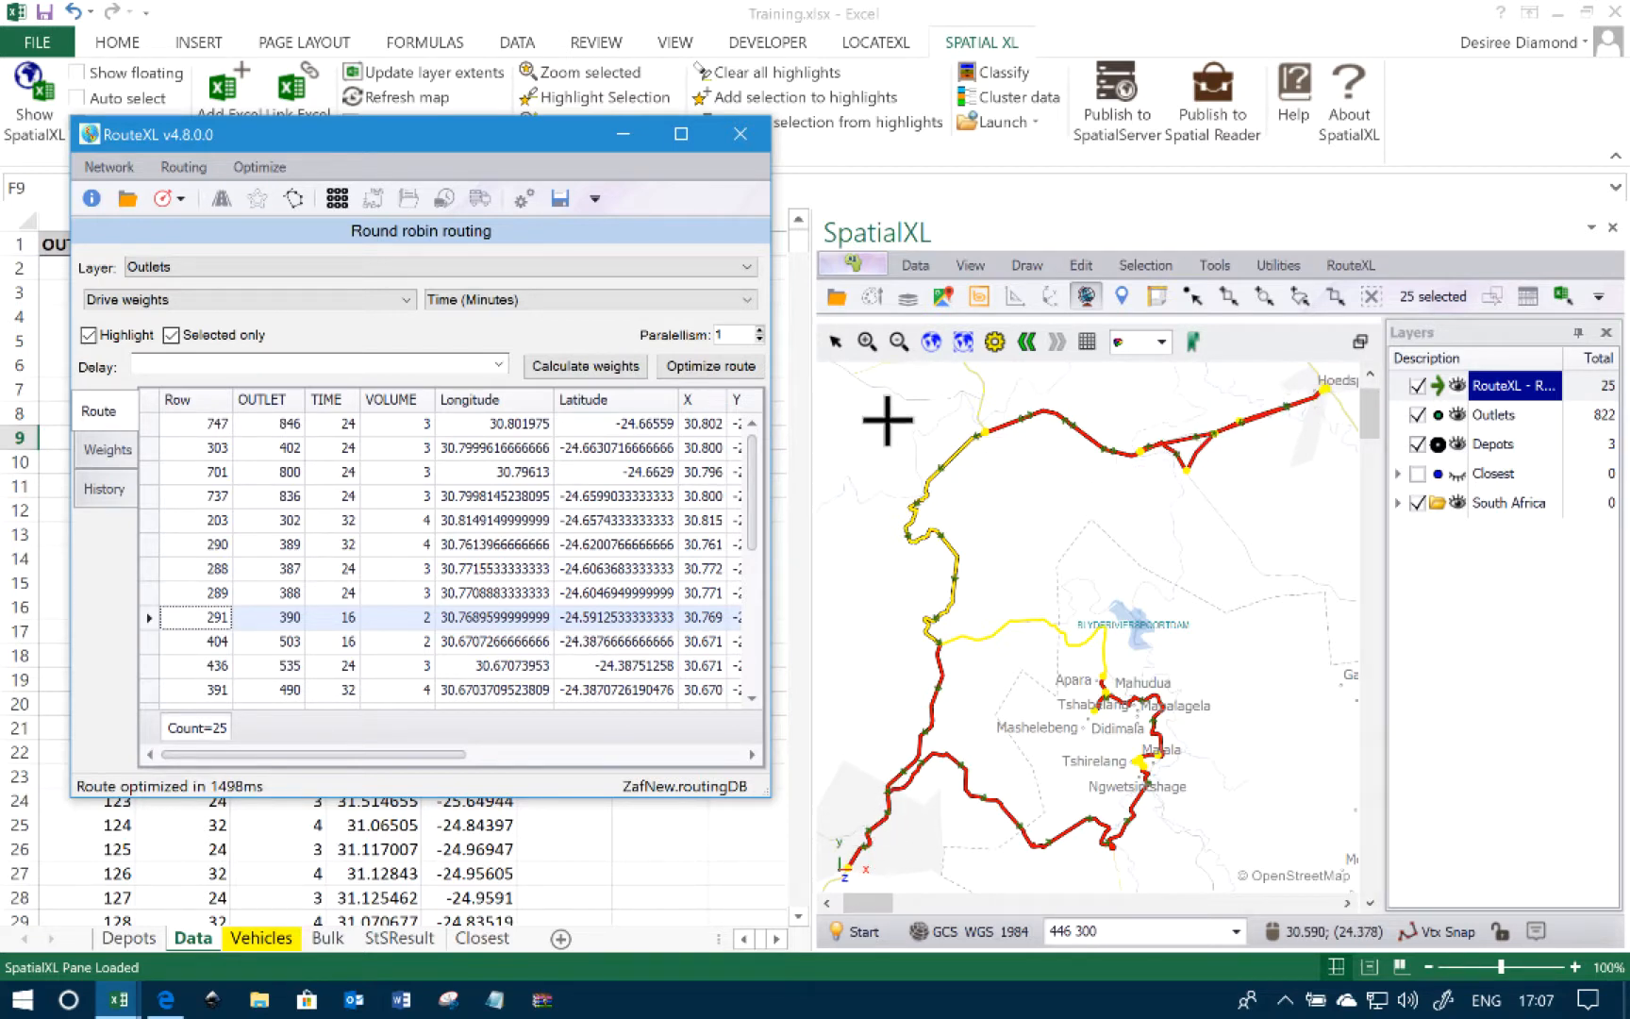
# Step: Reverse the order of the stops in the route
pyautogui.rightClick(151, 615)
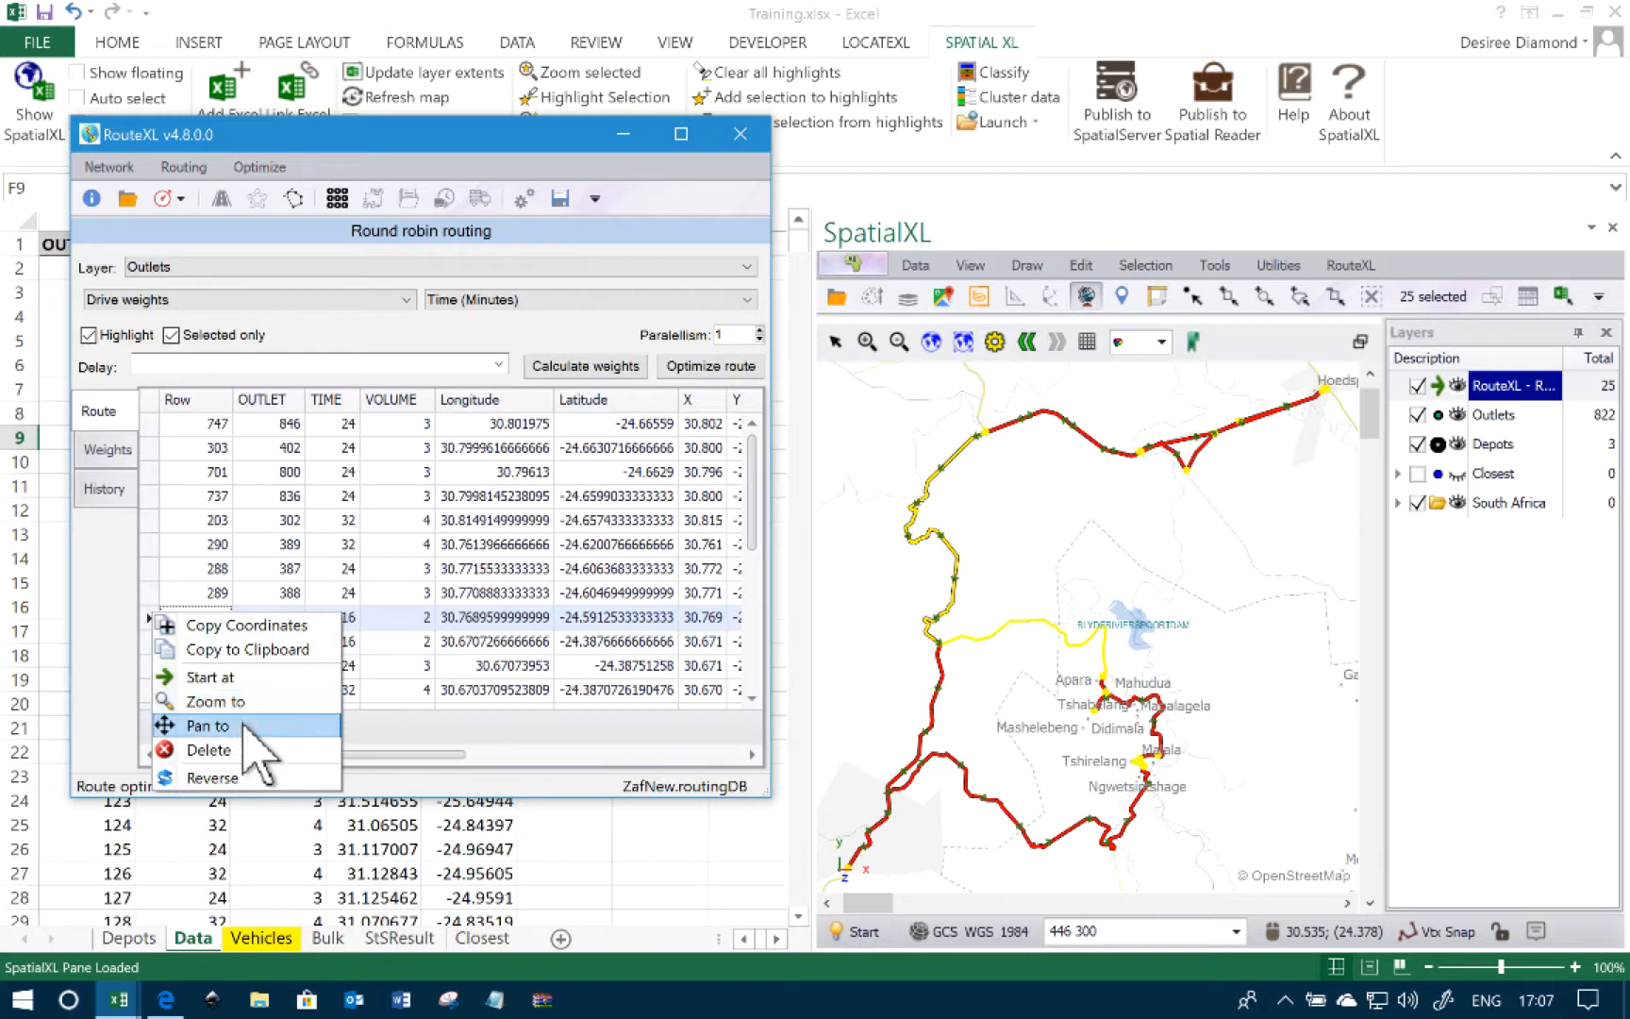
pyautogui.click(209, 777)
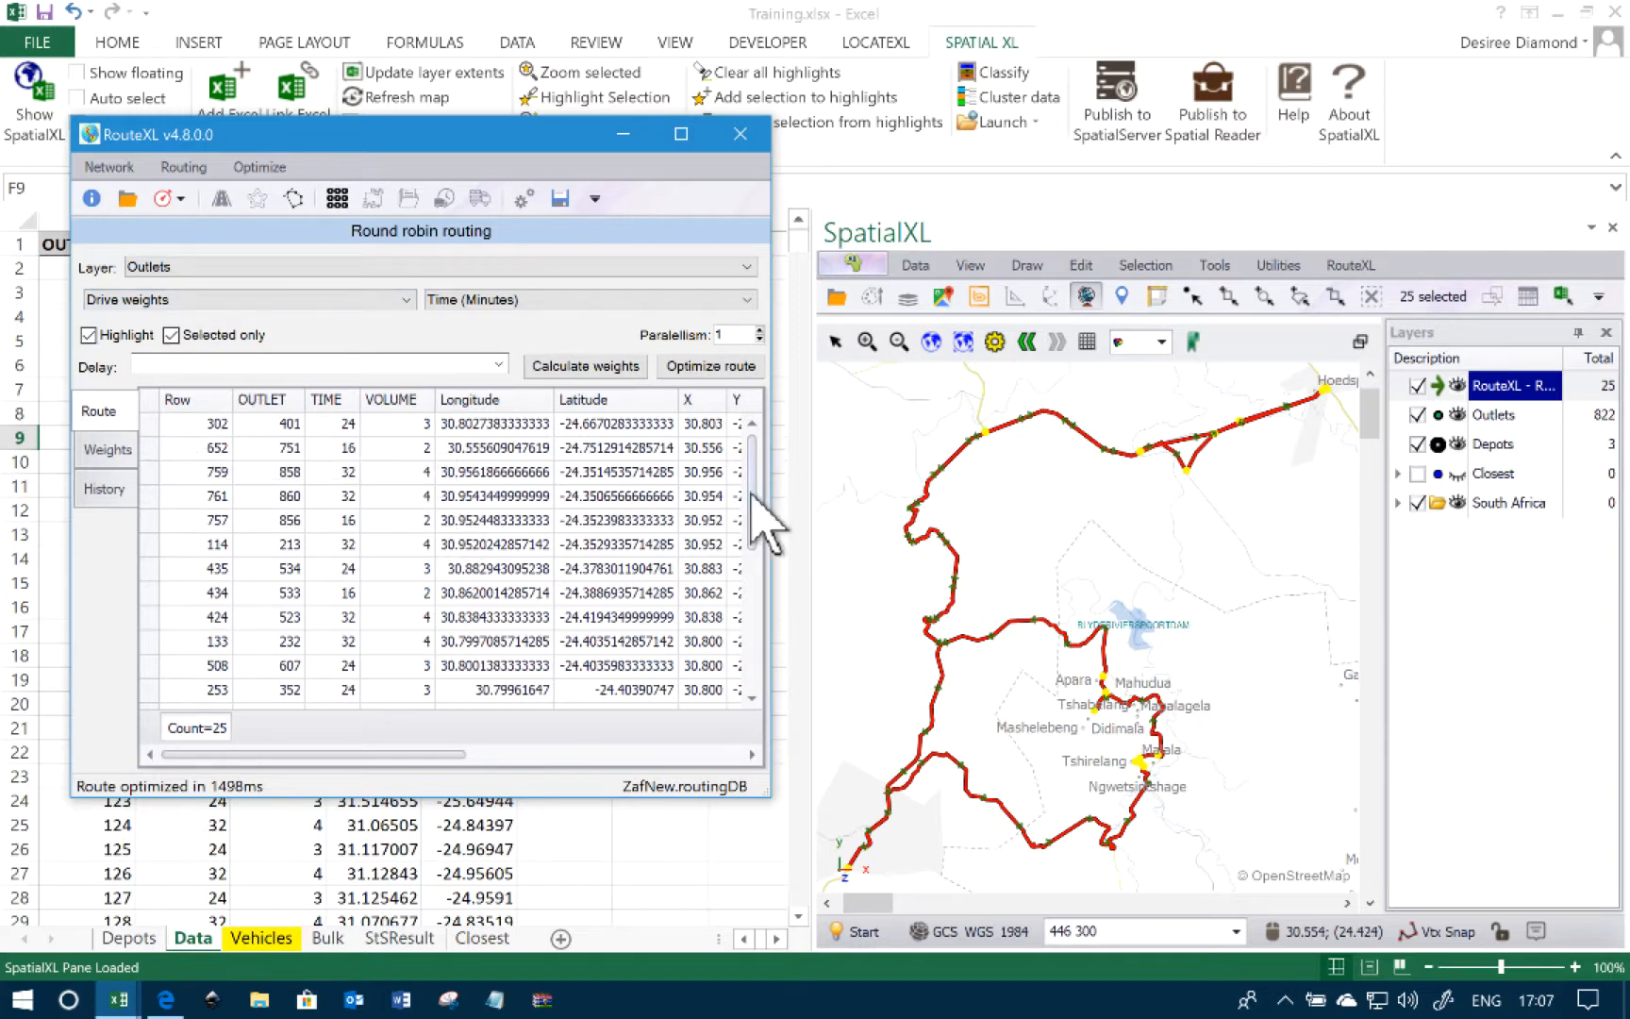
pyautogui.moveTo(752, 495); pyautogui.dragTo(753, 451)
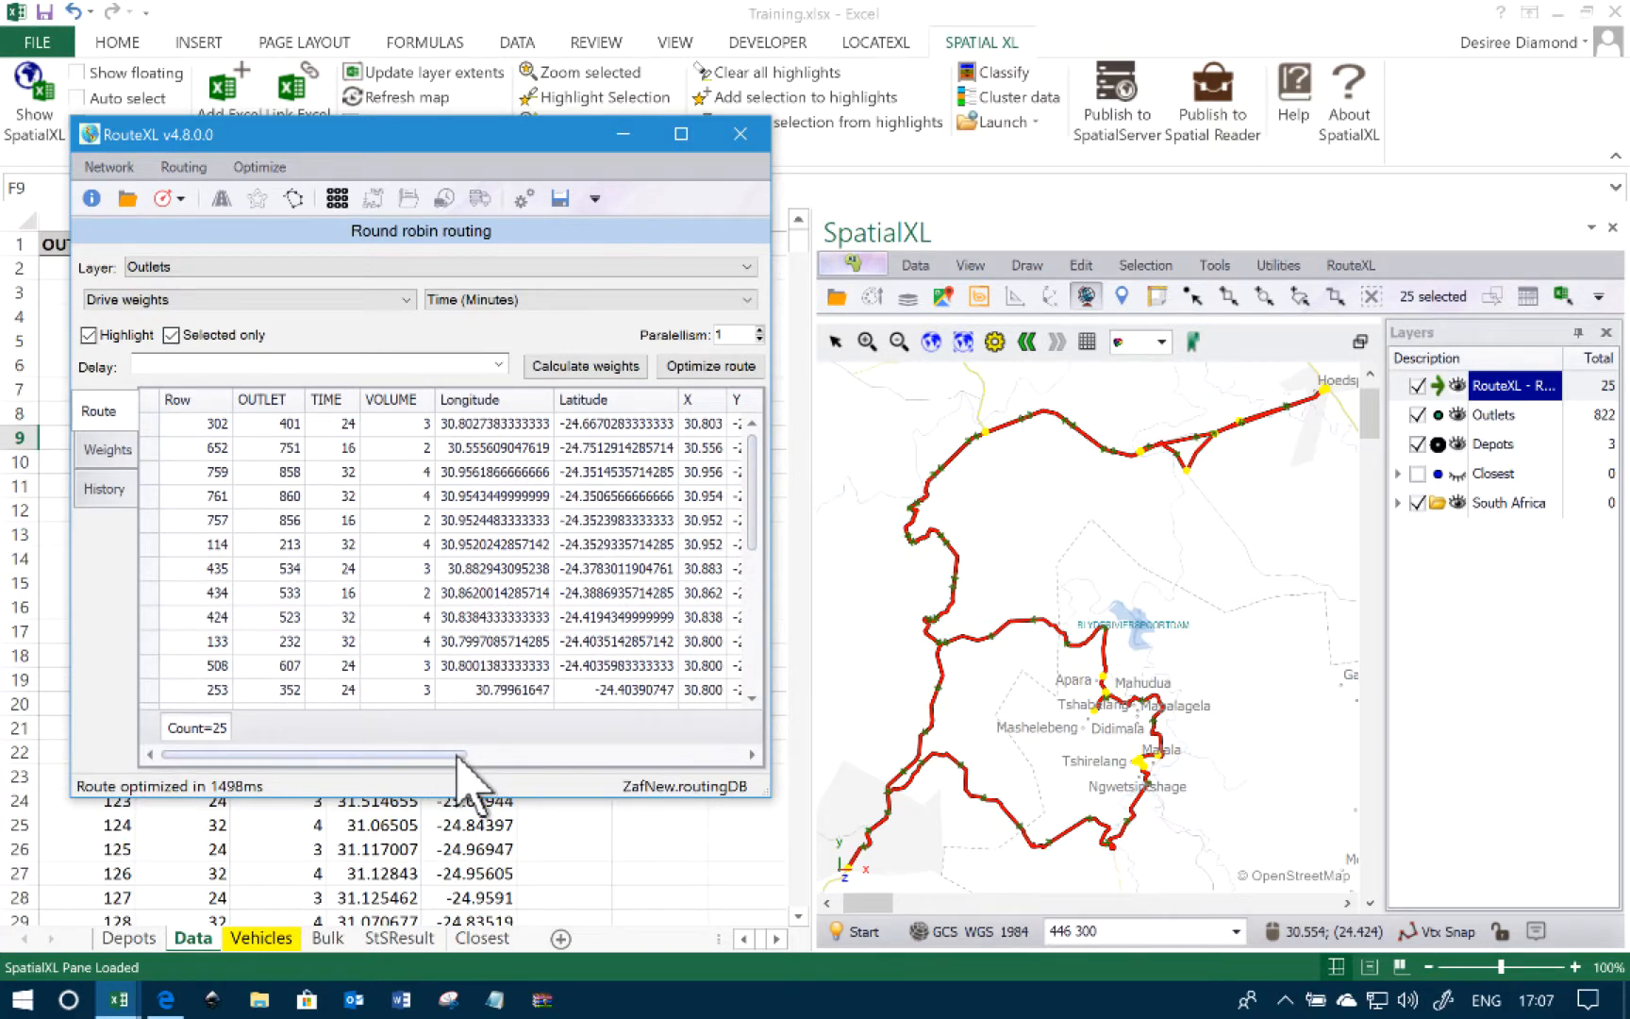
# Step: Examine the route table's per-stop distances and times together with their totals
pyautogui.moveTo(472, 760); pyautogui.dragTo(797, 779)
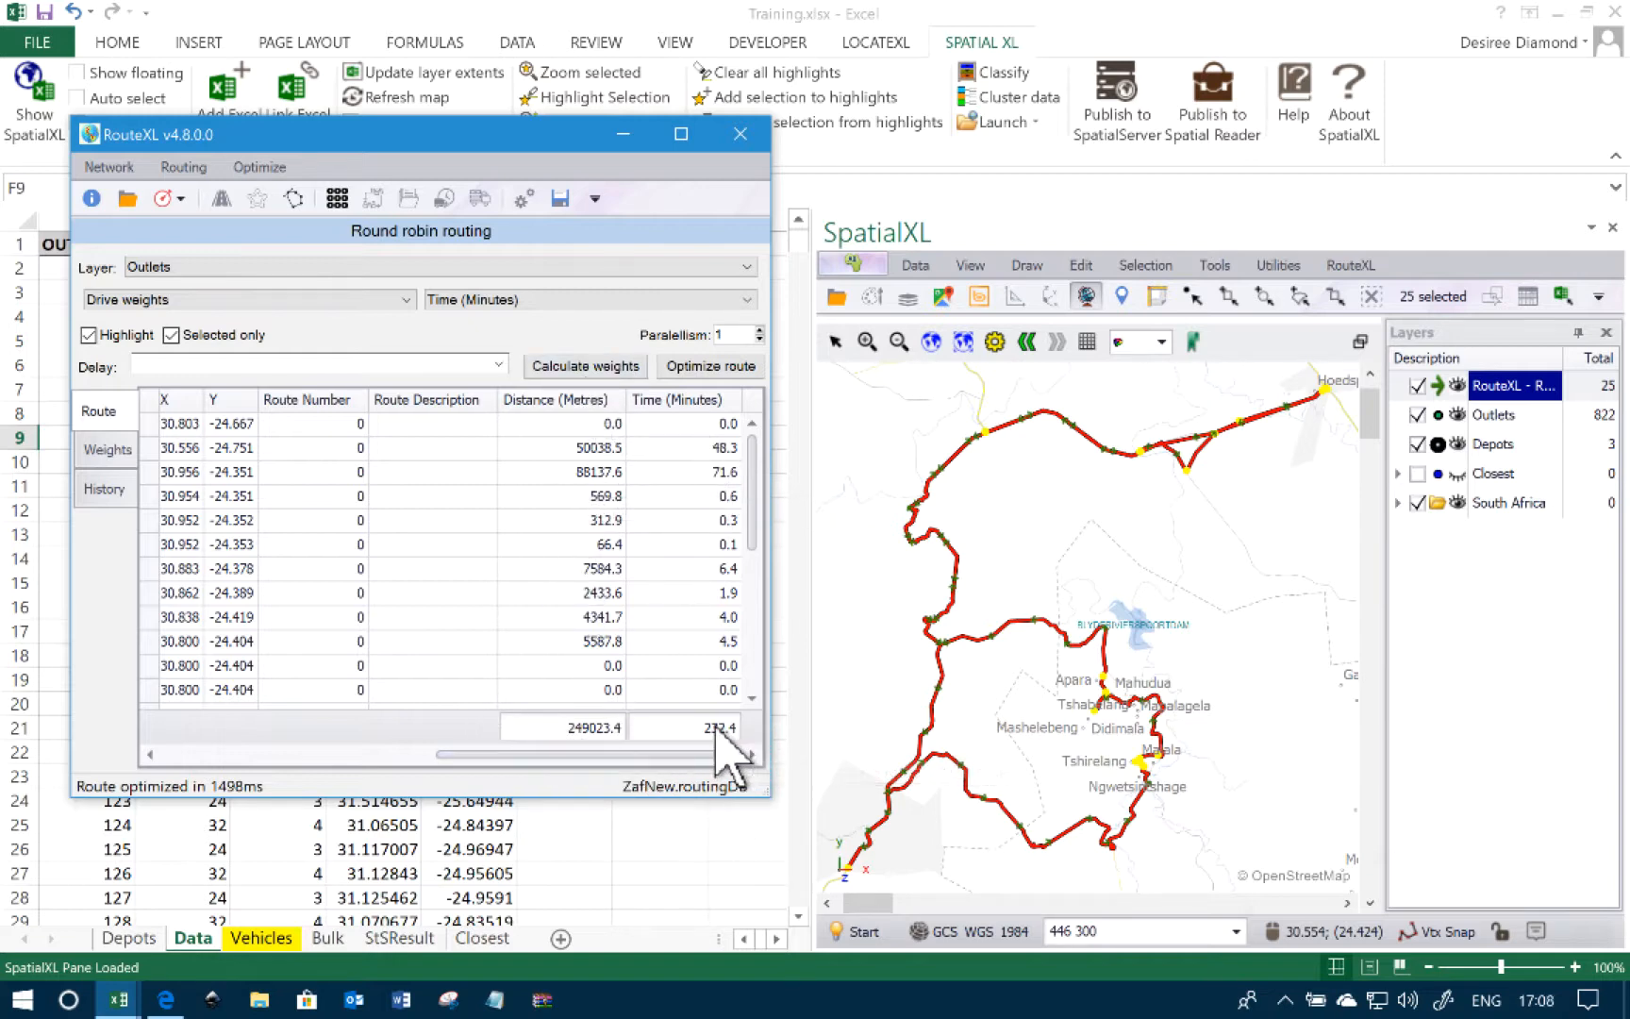
pyautogui.moveTo(630, 757); pyautogui.dragTo(666, 794)
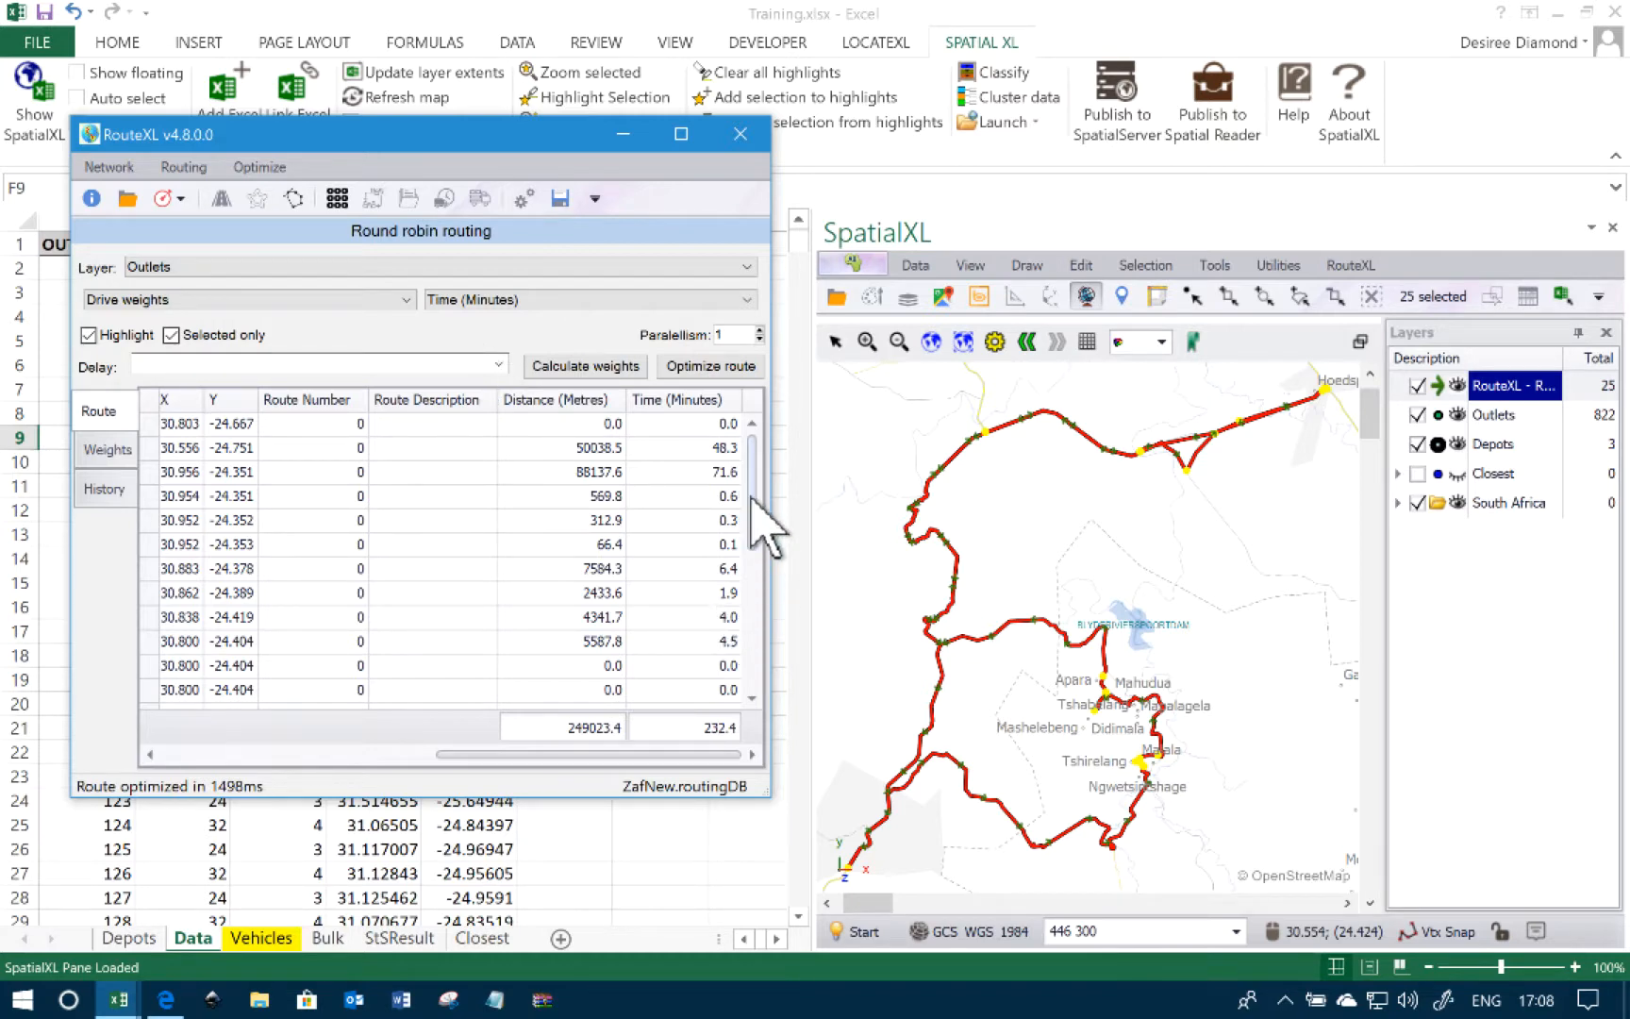
pyautogui.moveTo(752, 498); pyautogui.dragTo(775, 425)
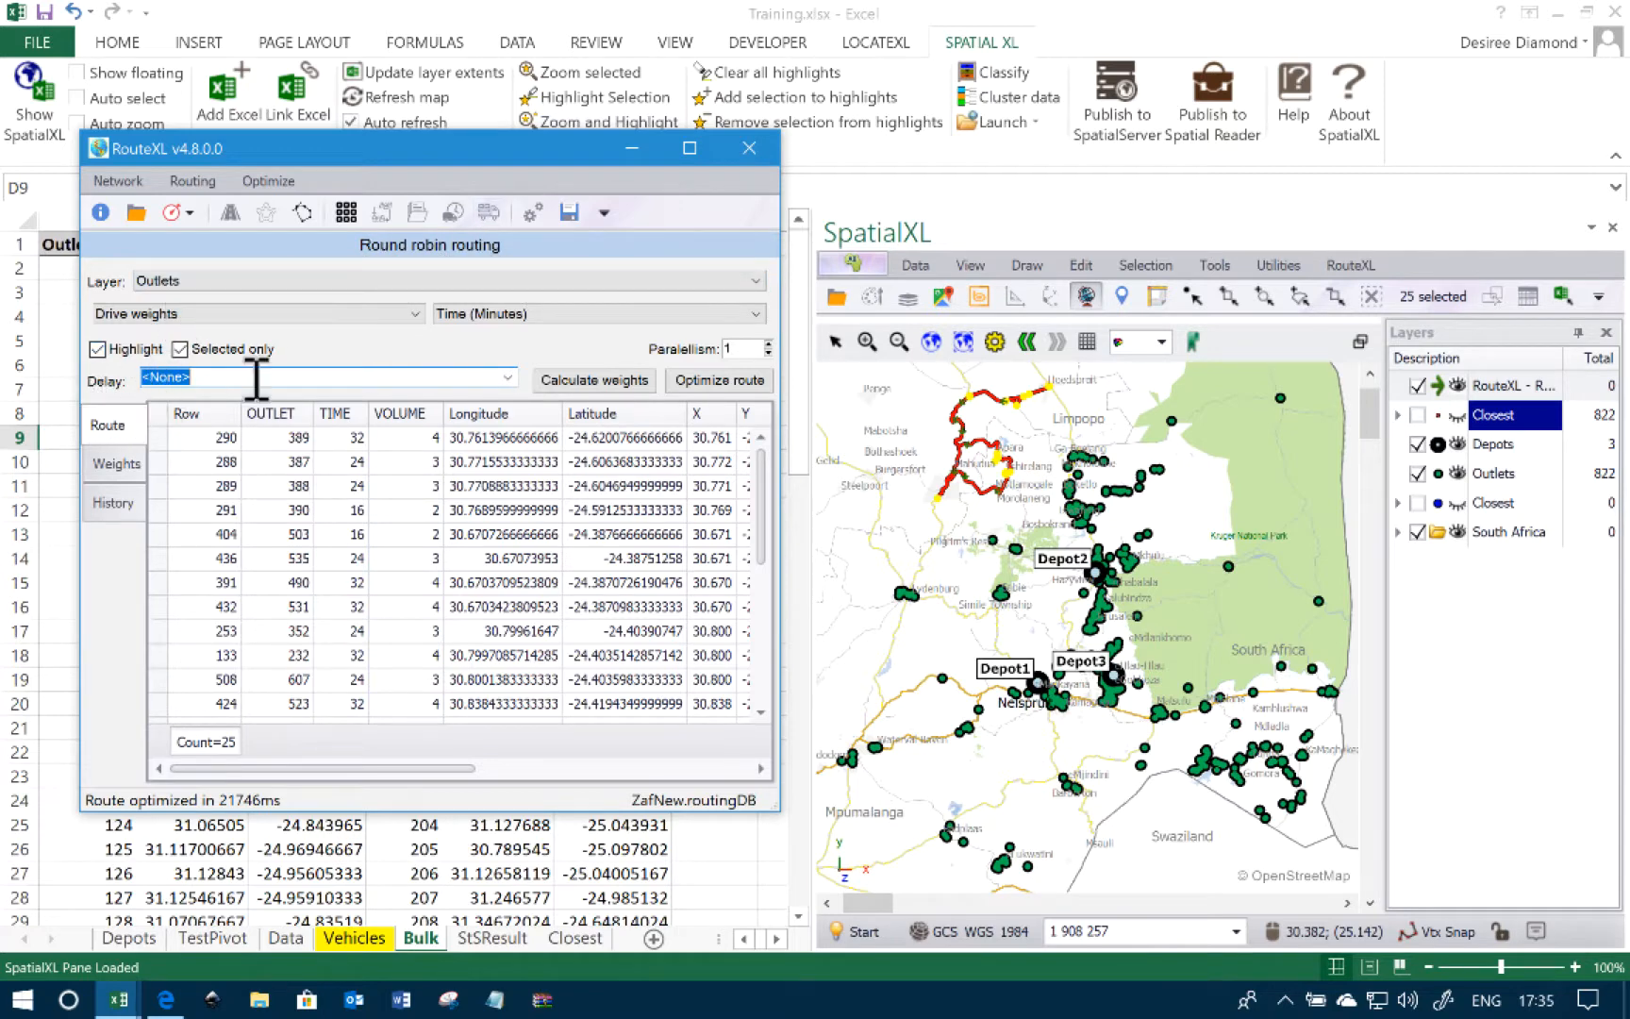
# Step: Set the delay field to TIME, then recalculate the weights and optimize the route again
pyautogui.click(510, 377)
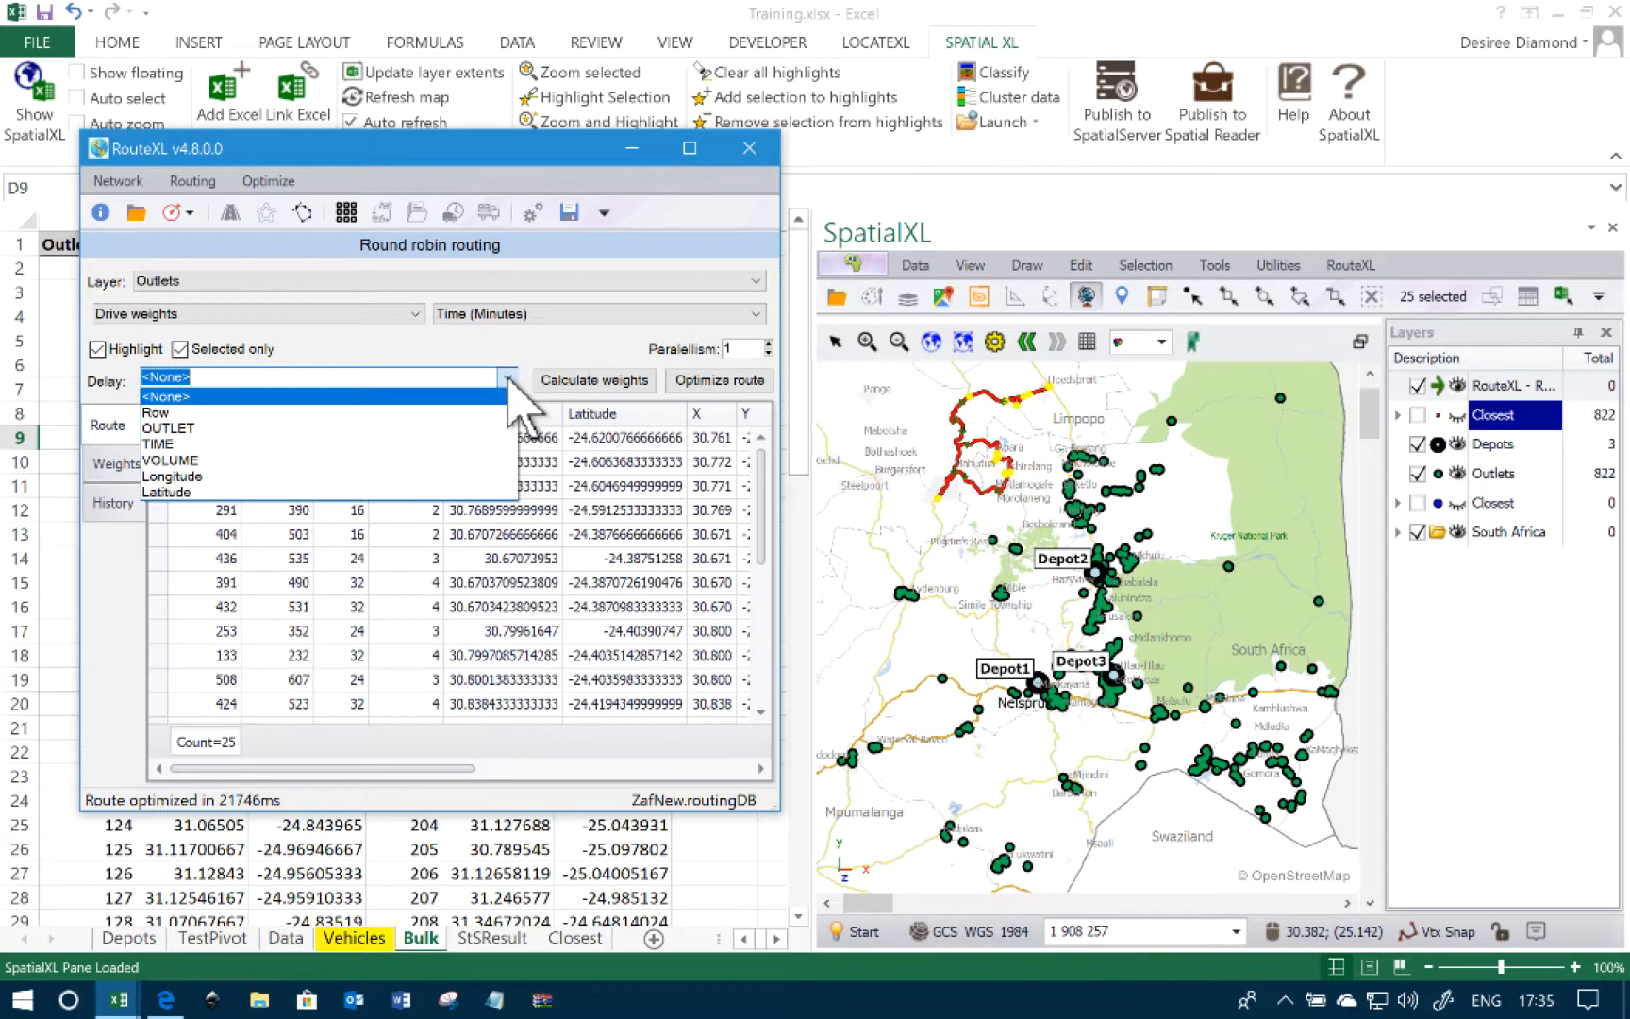
pyautogui.click(201, 462)
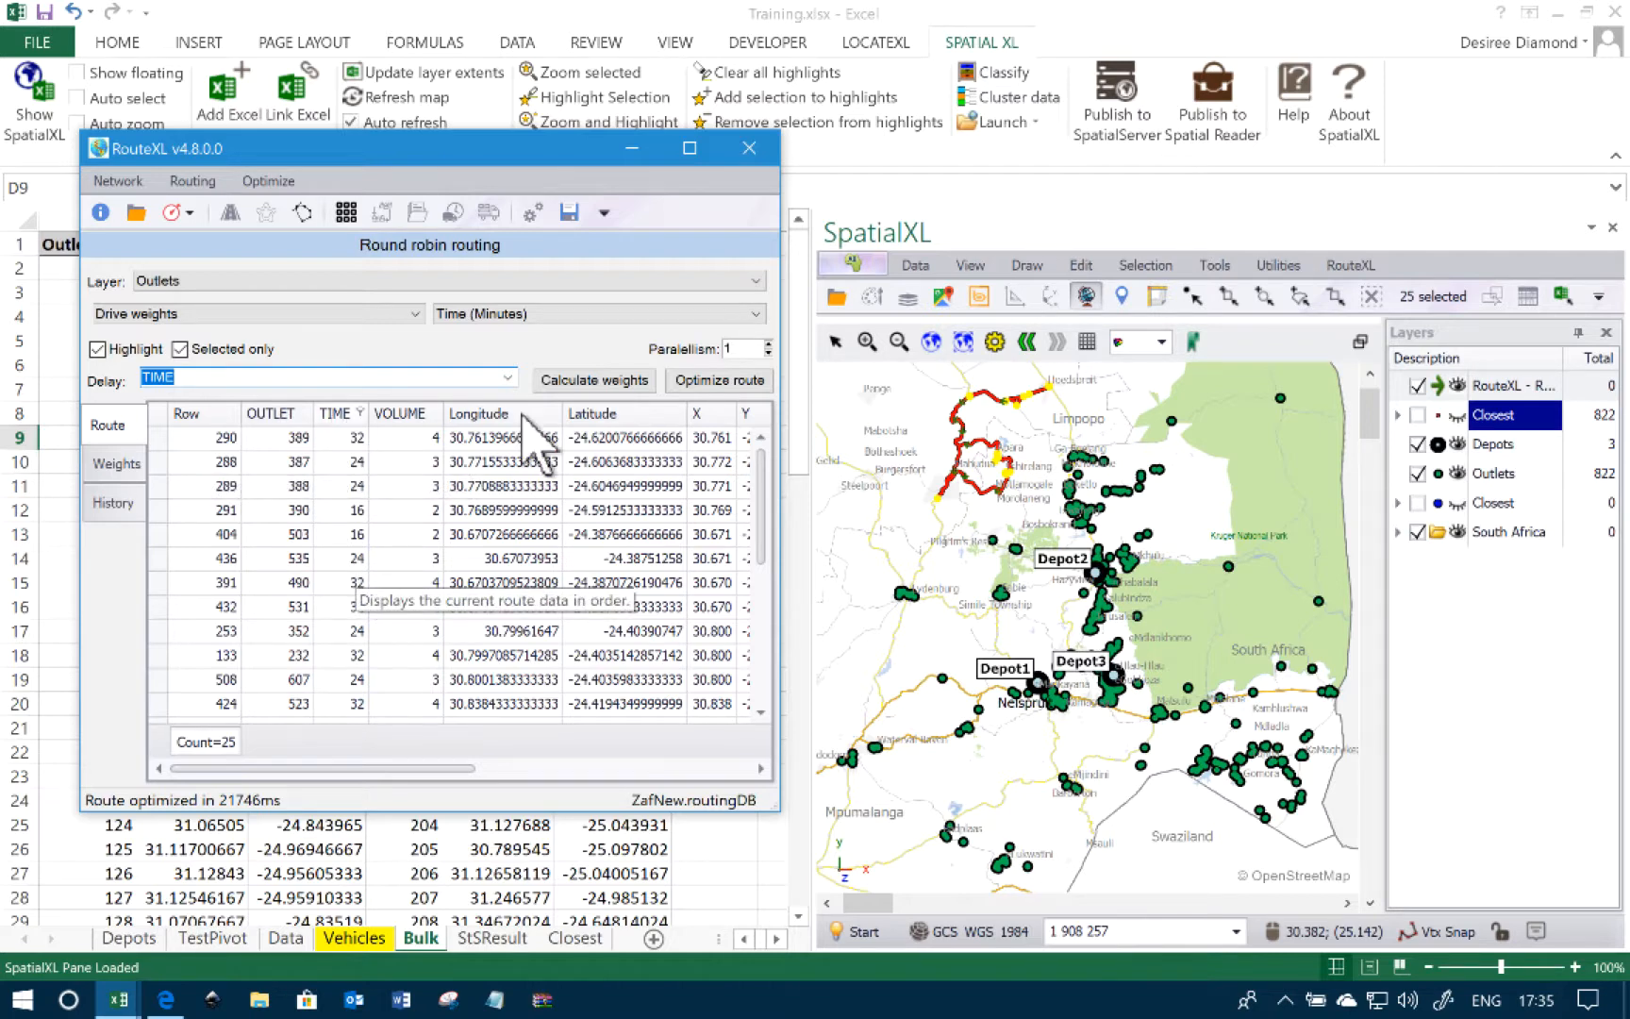
pyautogui.click(609, 381)
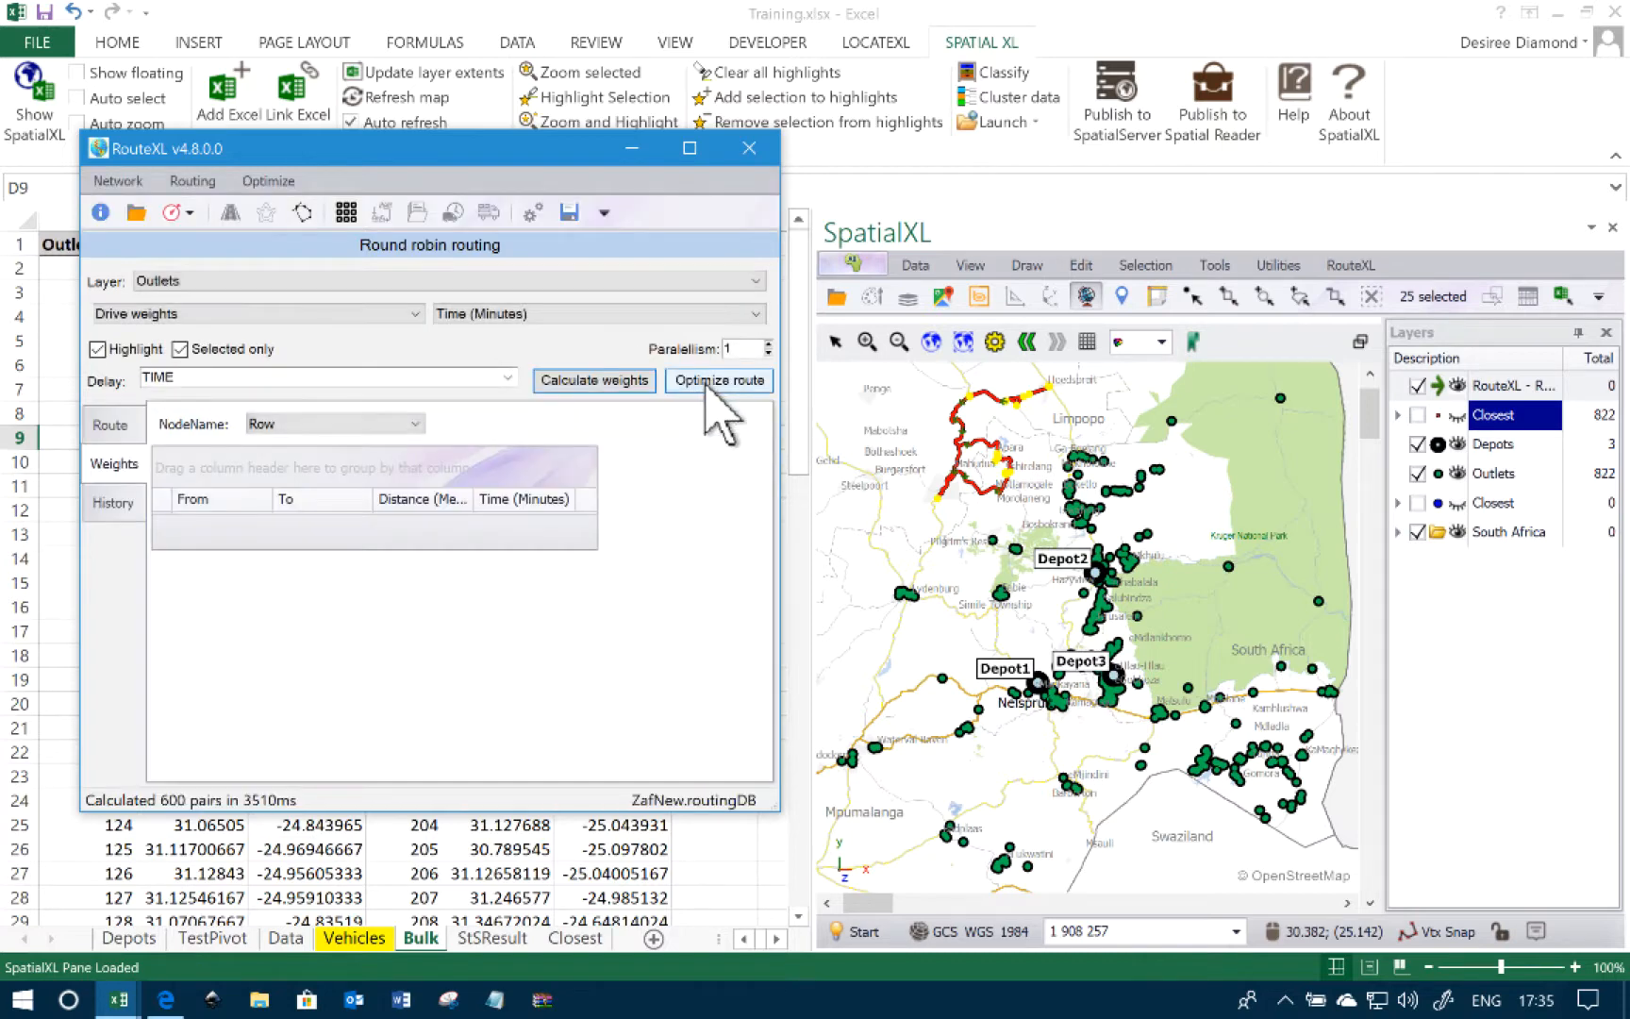
pyautogui.click(714, 381)
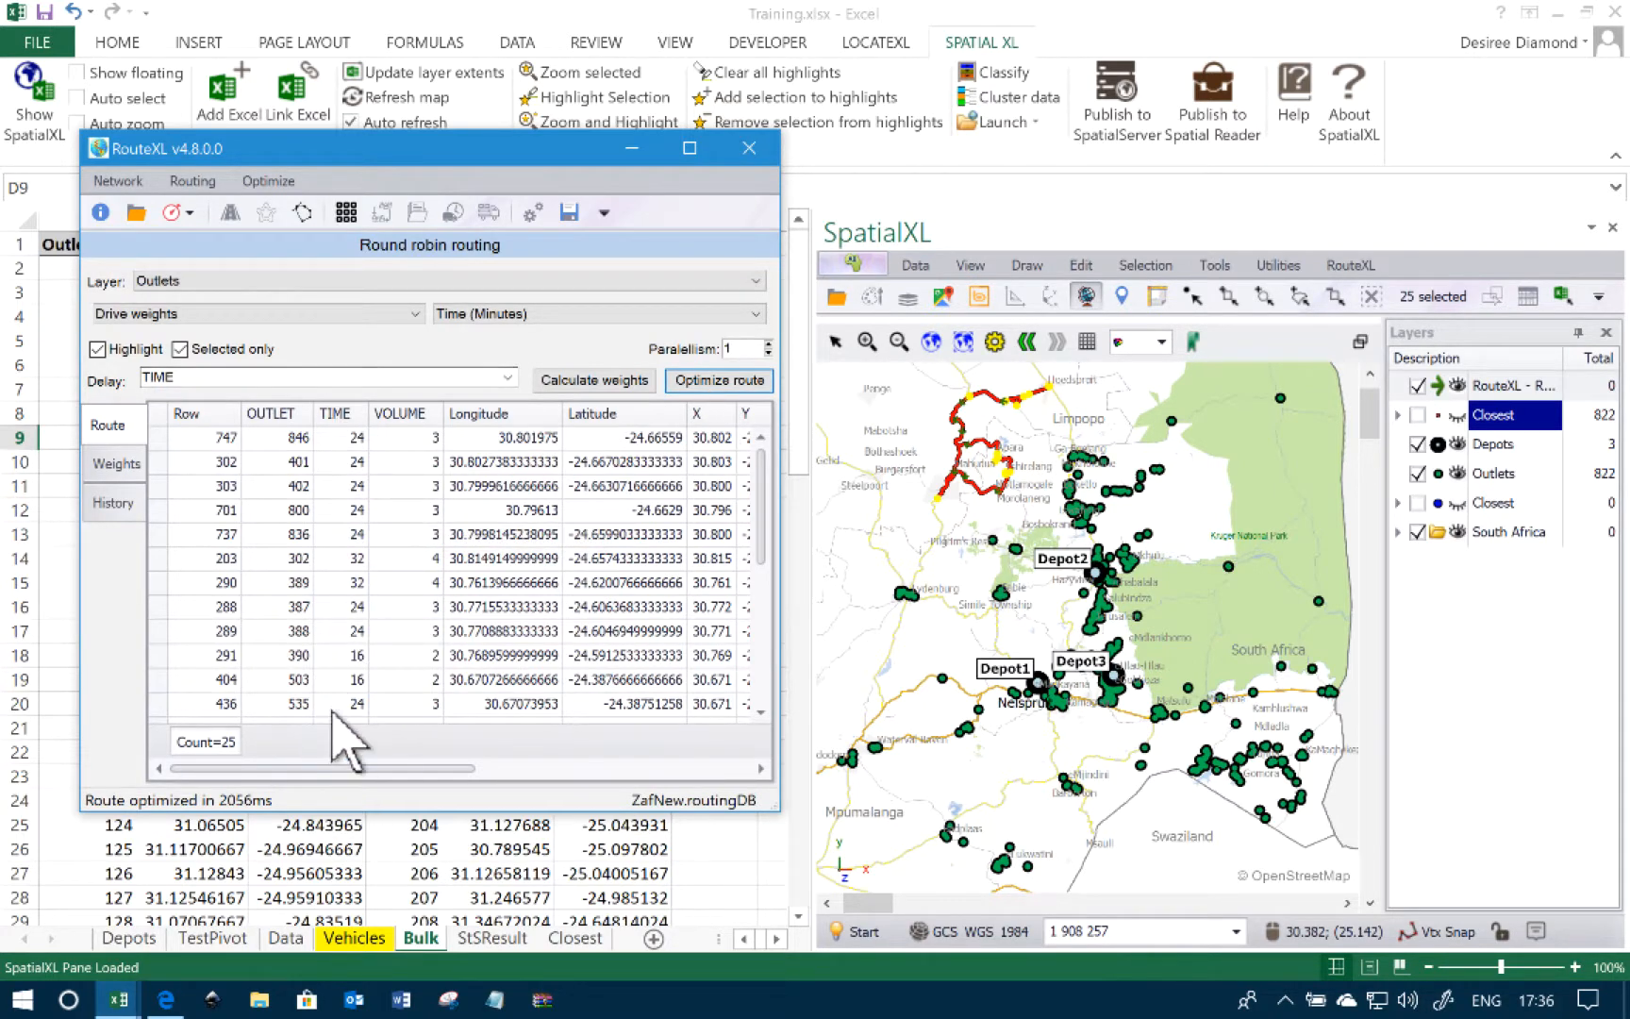
# Step: Add a Sum total under a widened TIME column and compare it with the route's total time in minutes
pyautogui.rightClick(338, 742)
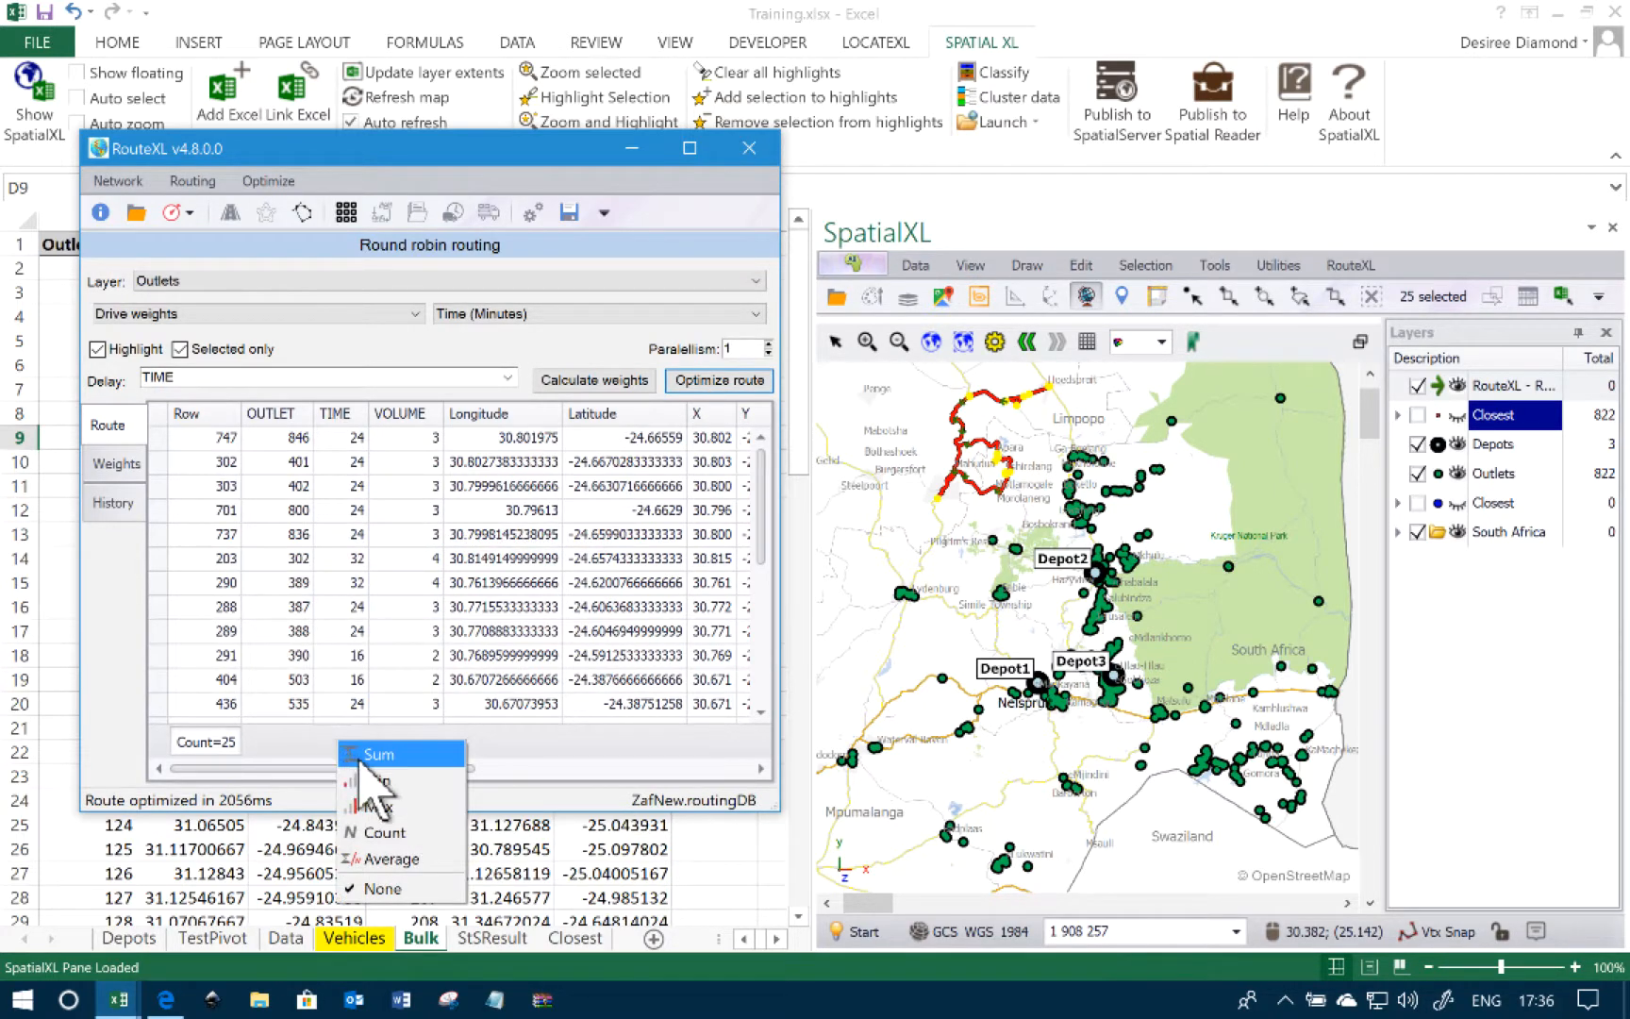
pyautogui.click(377, 755)
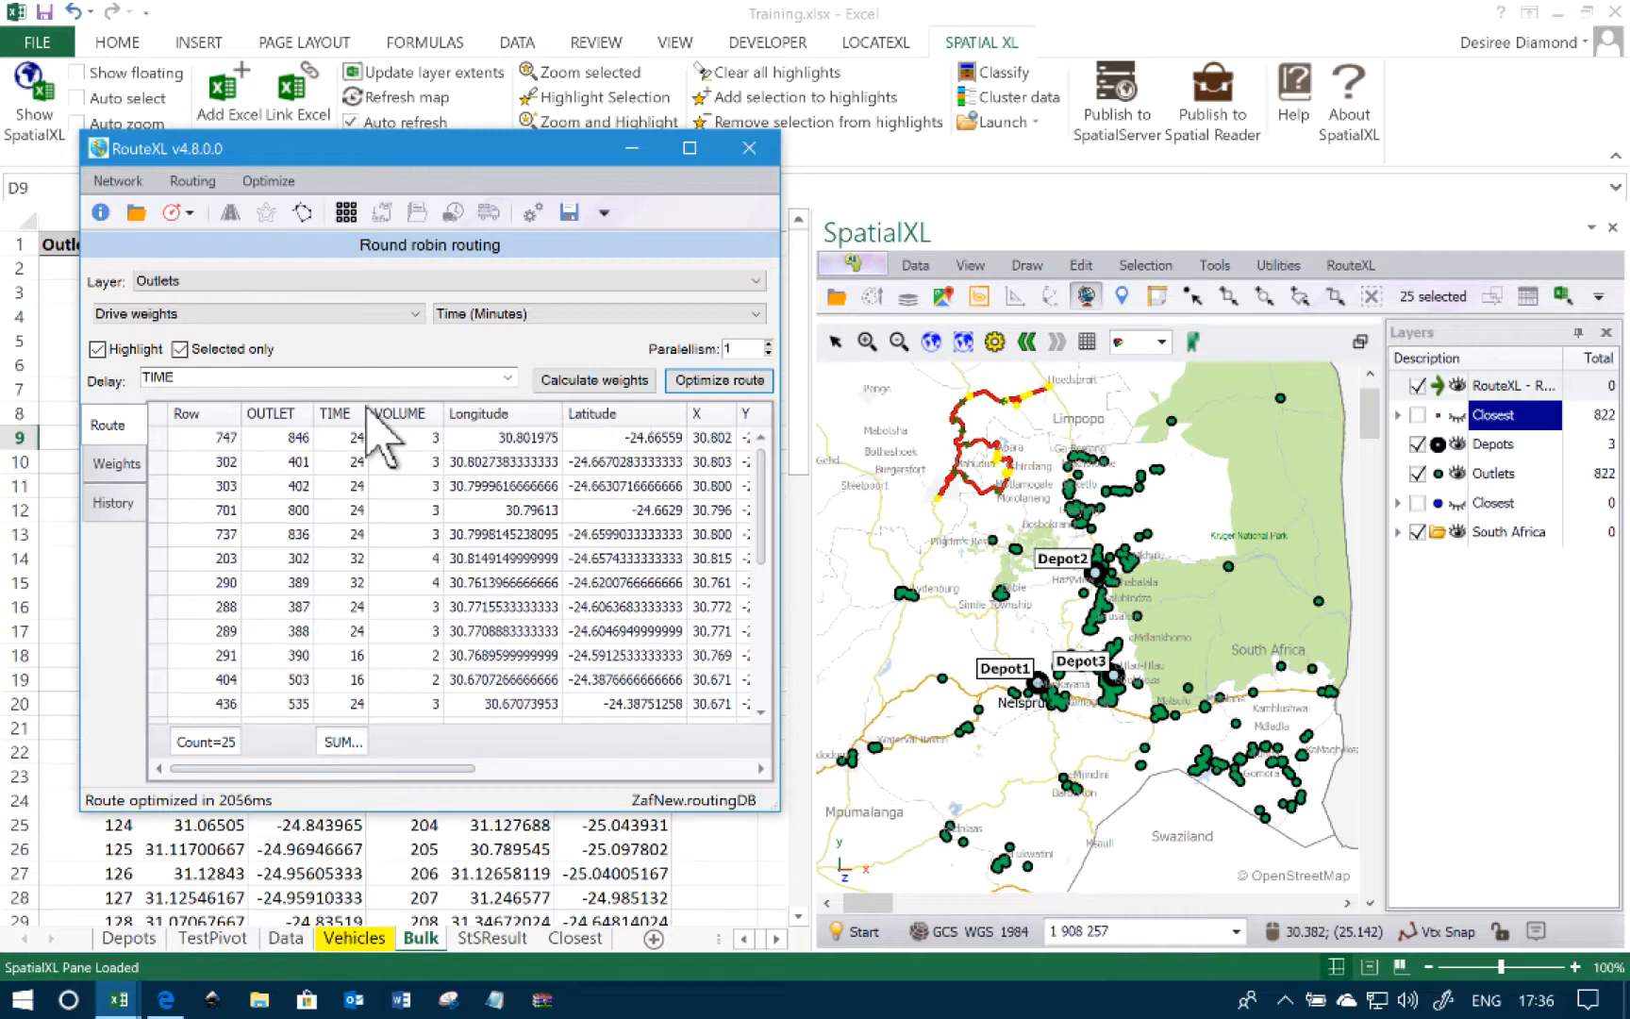
pyautogui.moveTo(369, 413); pyautogui.dragTo(411, 413)
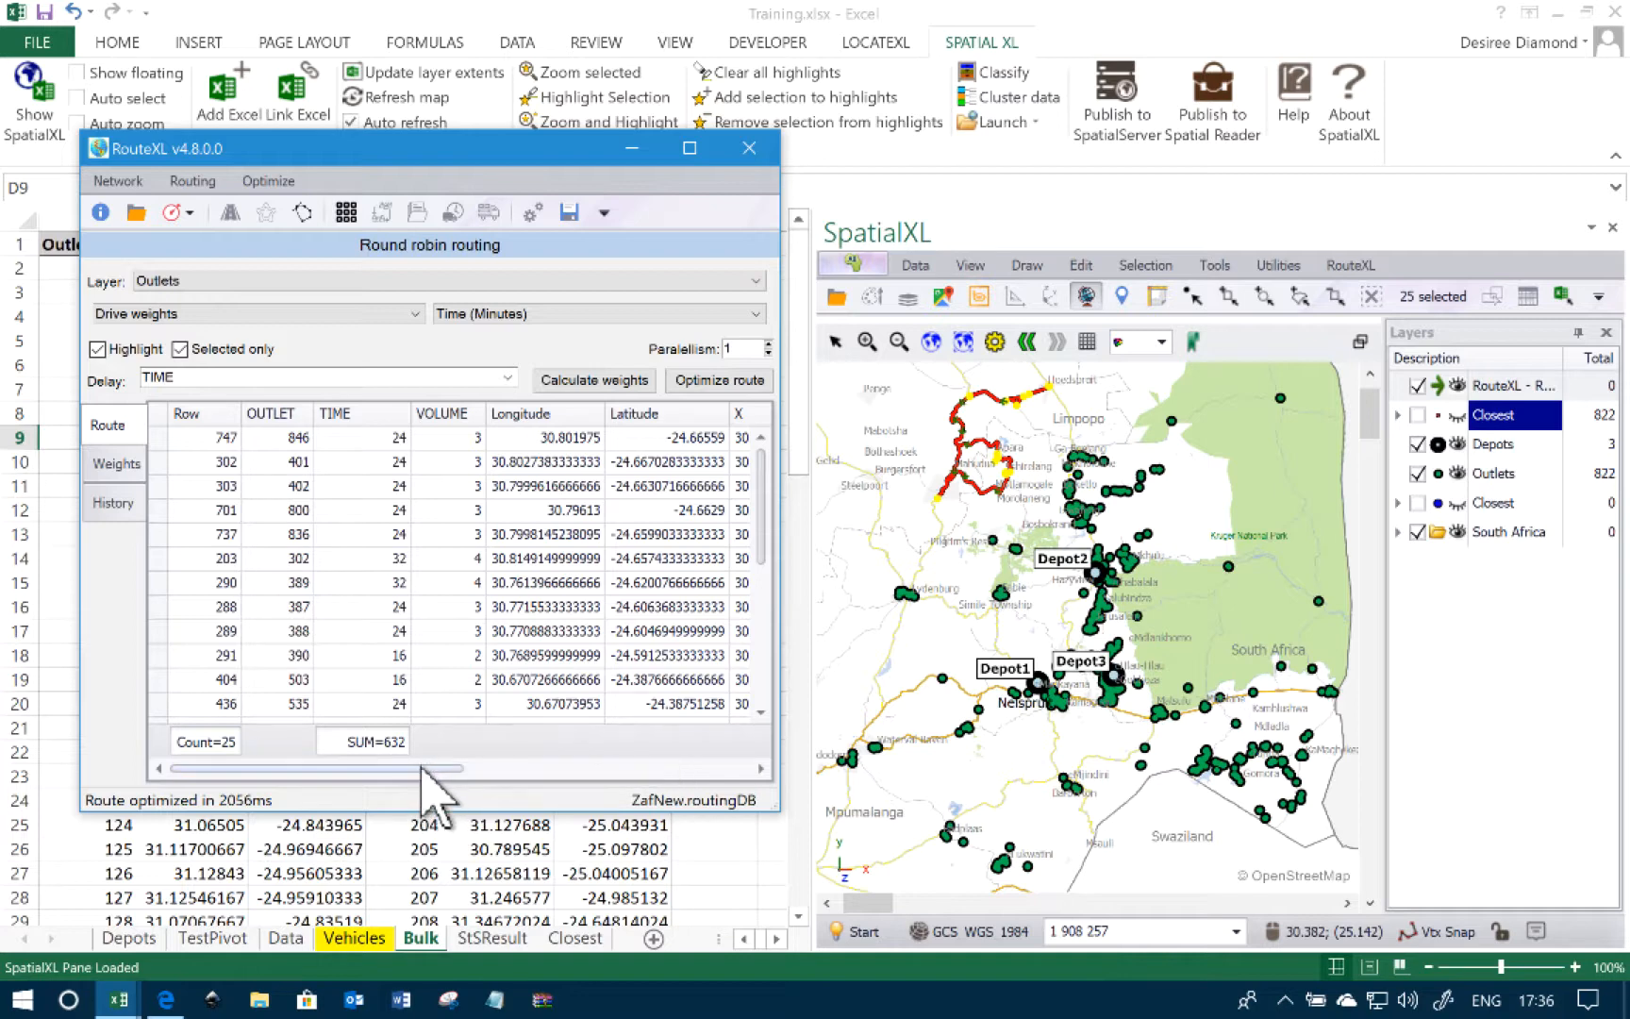
pyautogui.moveTo(421, 767); pyautogui.dragTo(743, 764)
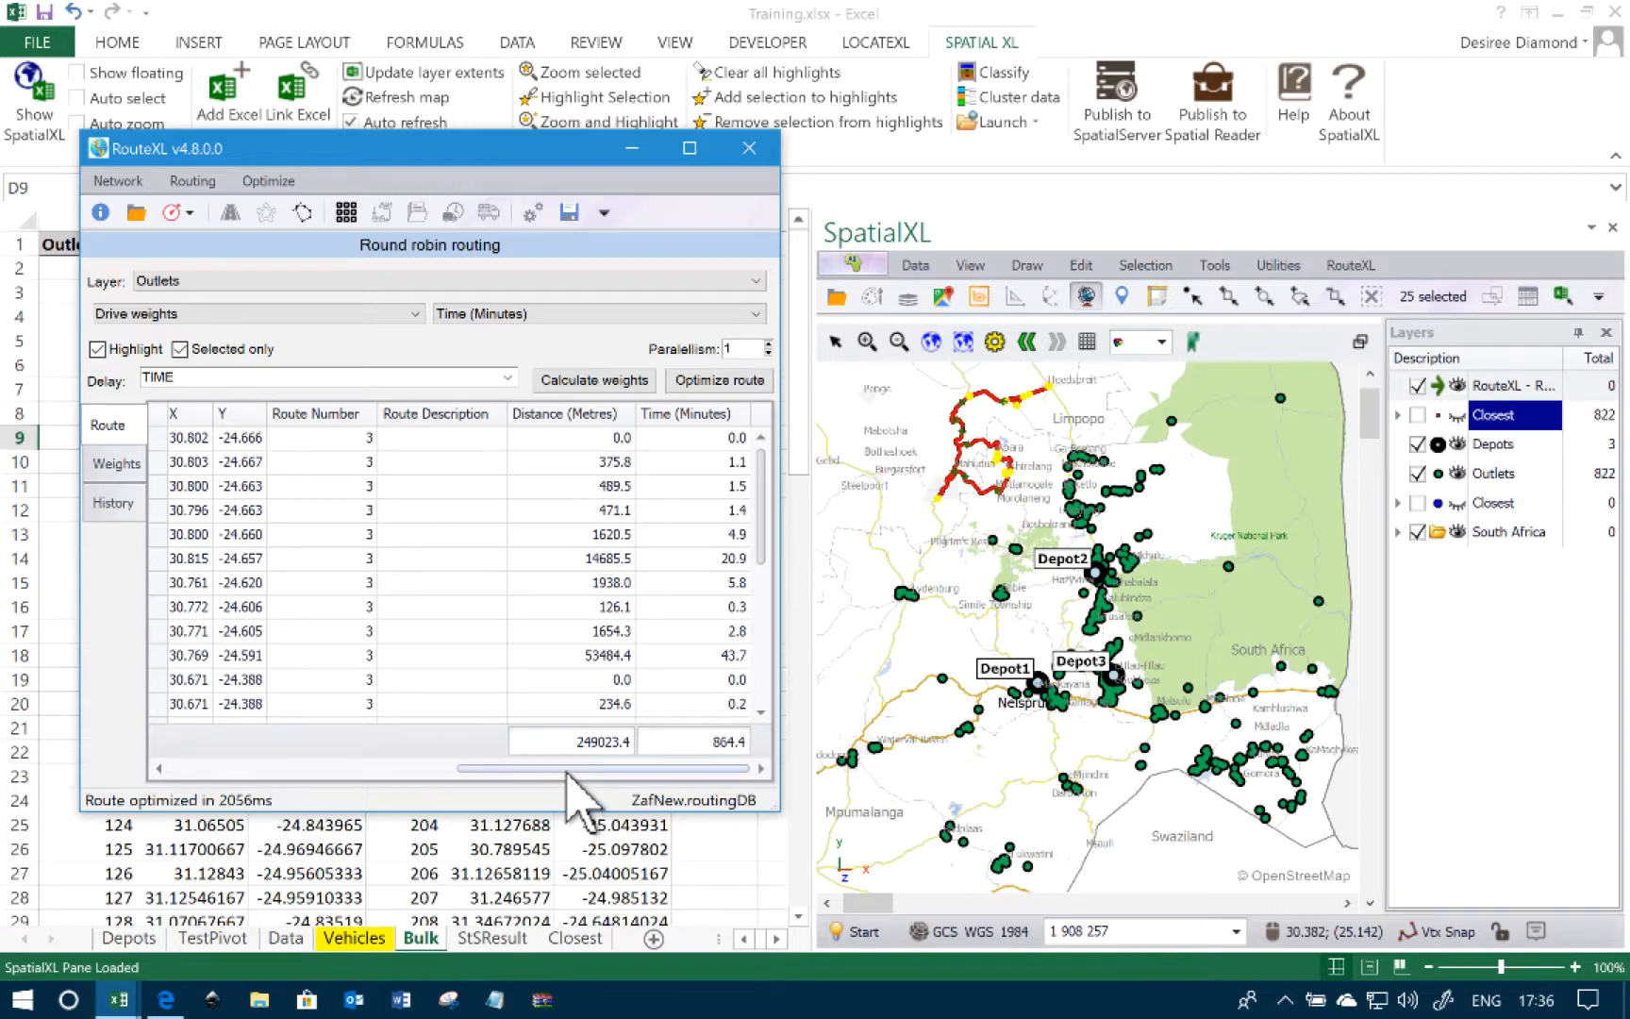
pyautogui.moveTo(566, 768); pyautogui.dragTo(203, 755)
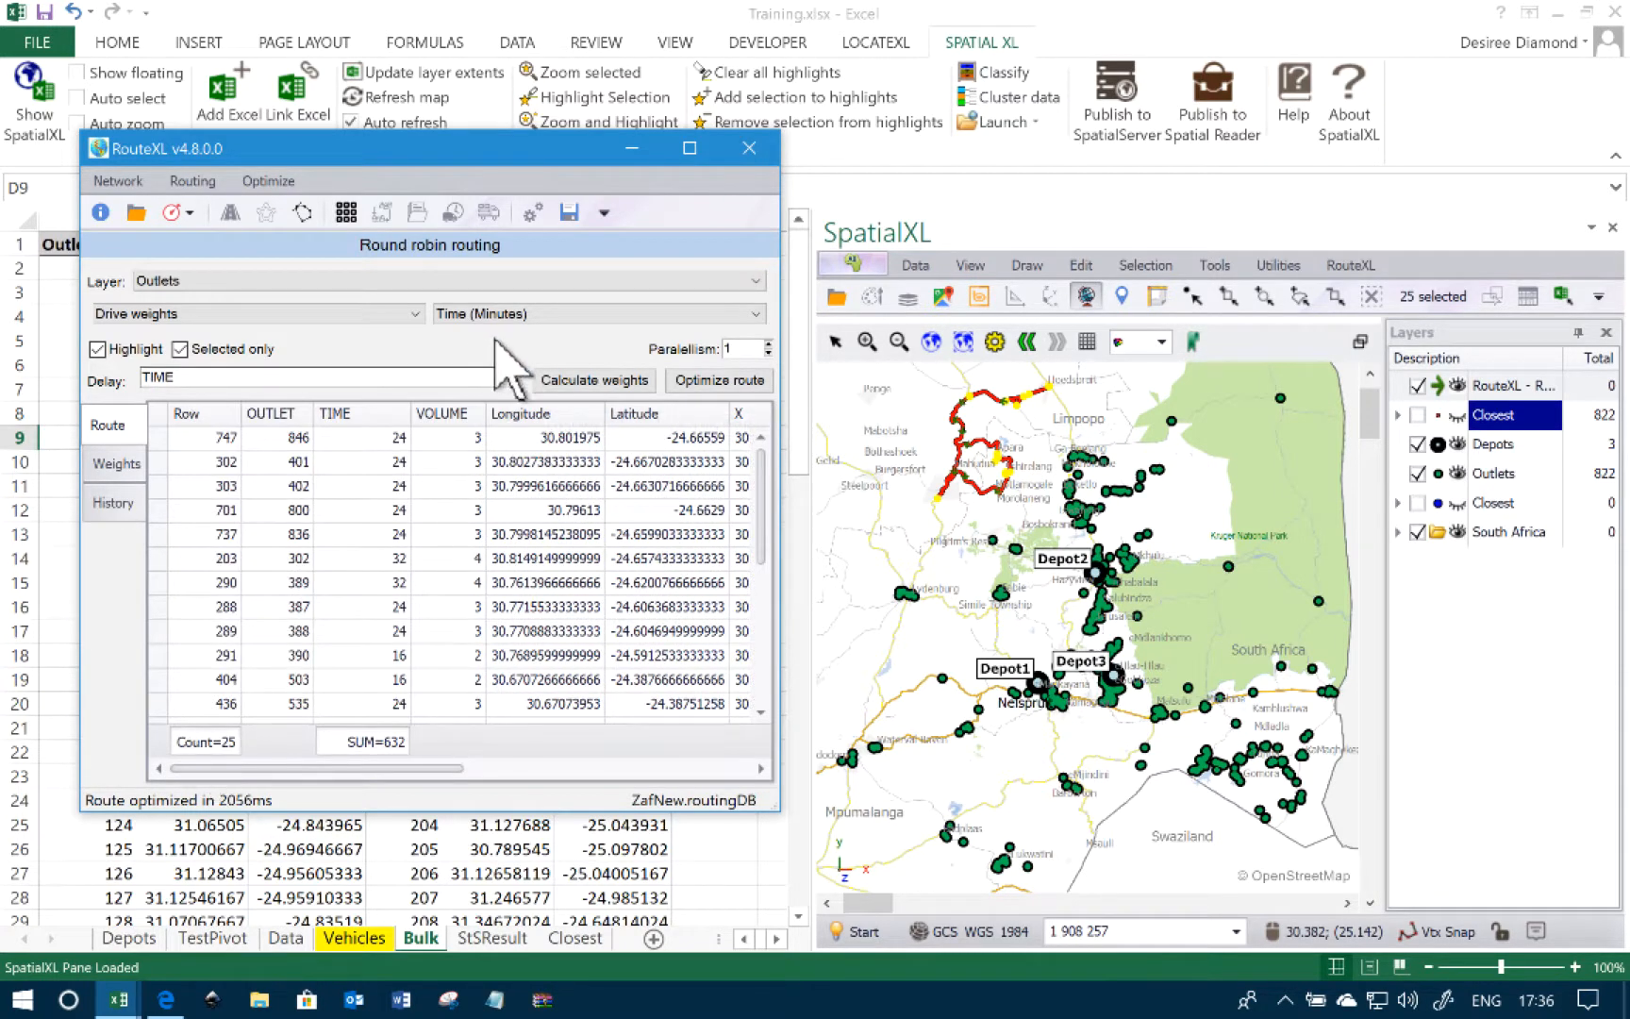